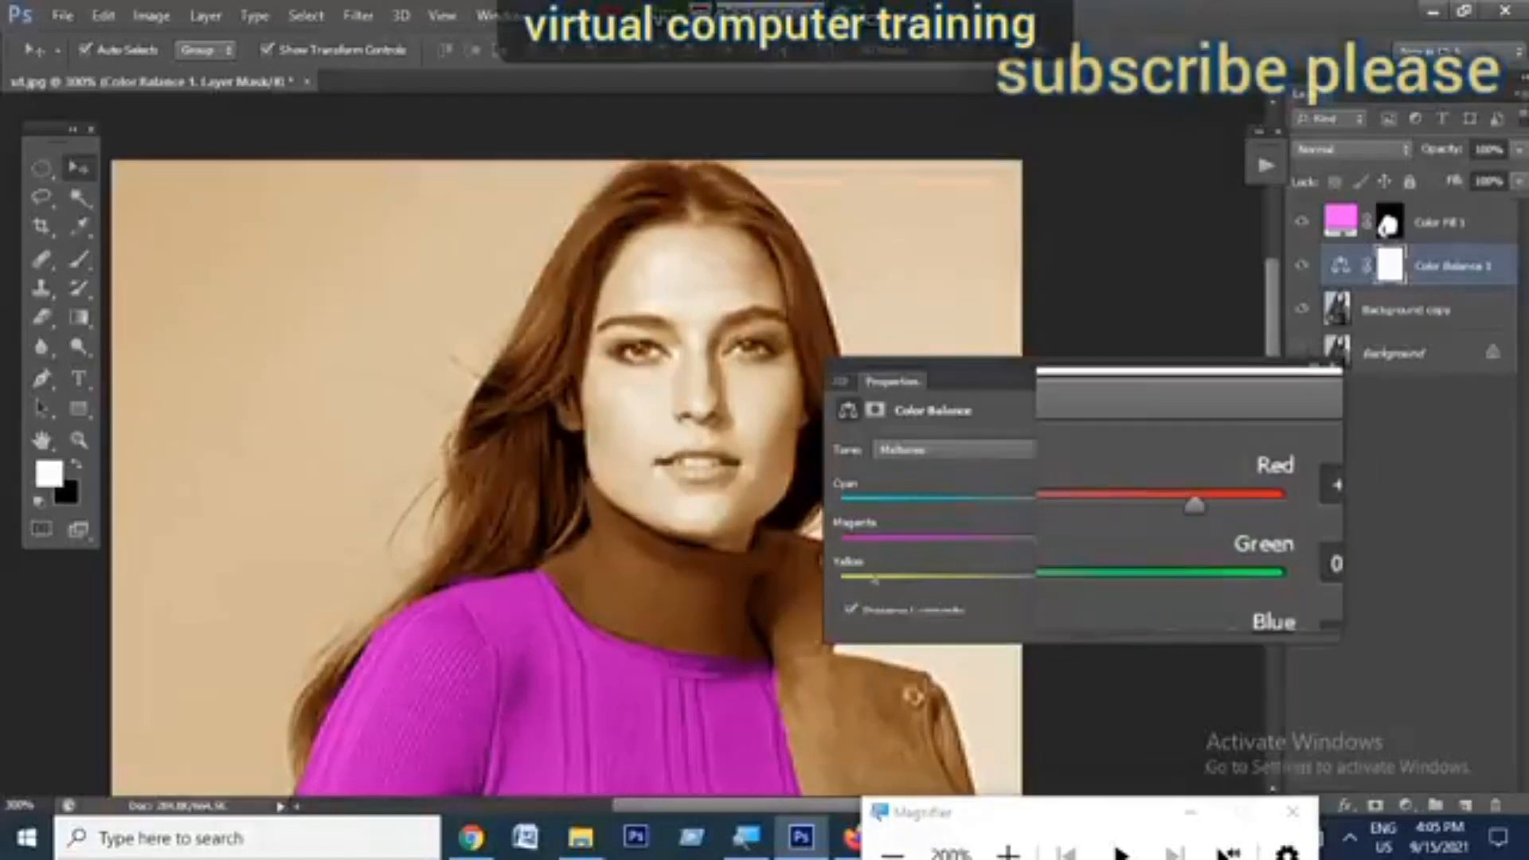
Step: Shift the Color Balance midtones toward yellow and move that adjustment layer above the pink colour fill layer
{"action": "left_click", "coordinate": [867, 579]}
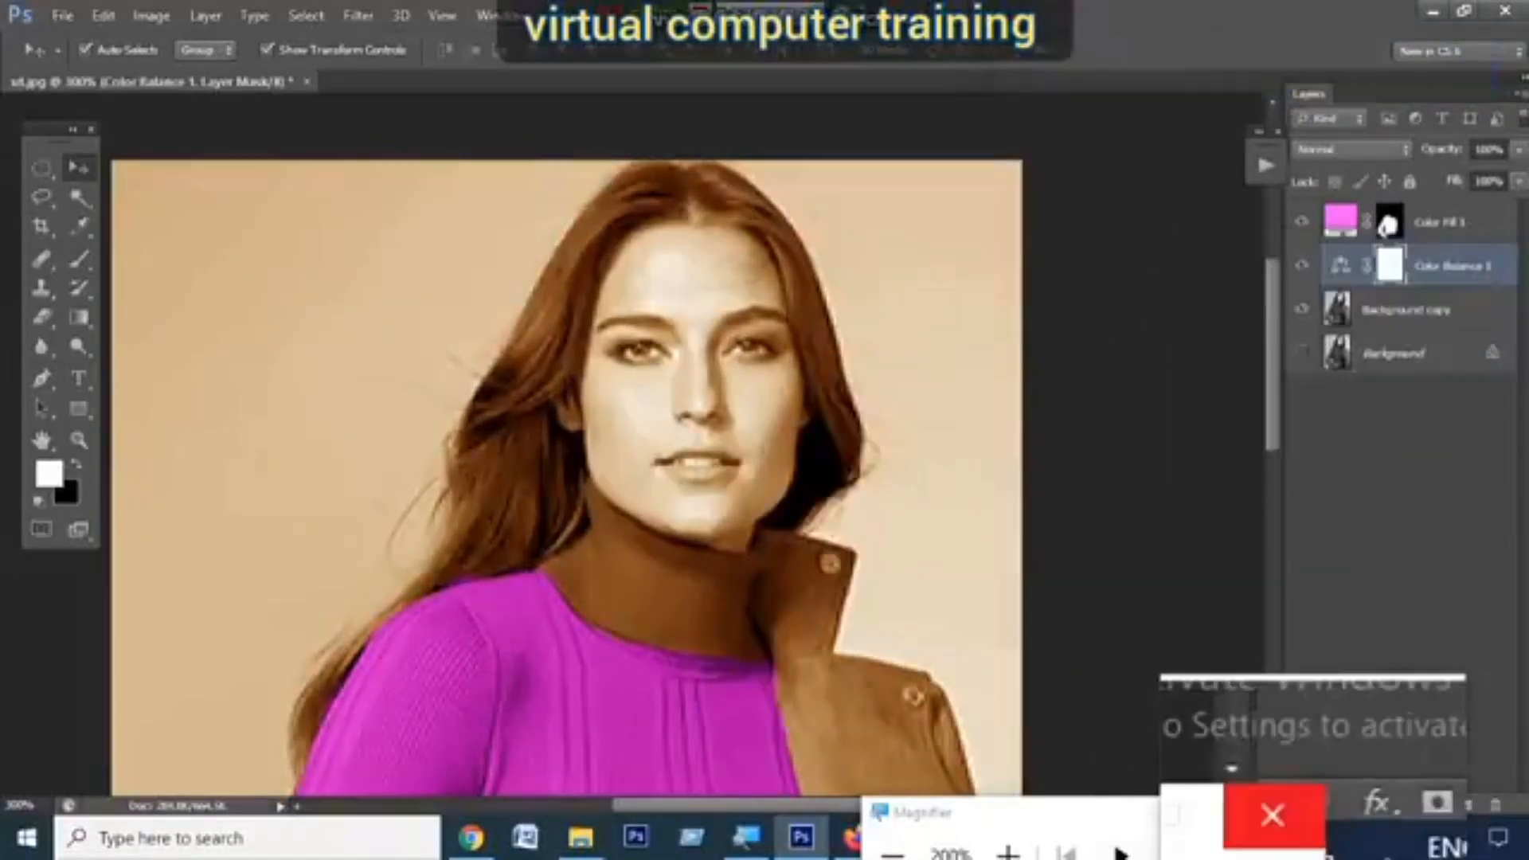
{"action": "left_click", "coordinate": [1282, 812]}
{"action": "left_click_drag", "start_coordinate": [1389, 265], "coordinate": [1387, 231]}
Step: Invert the Color Balance layer's mask and paint the warm skin tint back over the woman's face
{"action": "key", "text": "ctrl+i"}
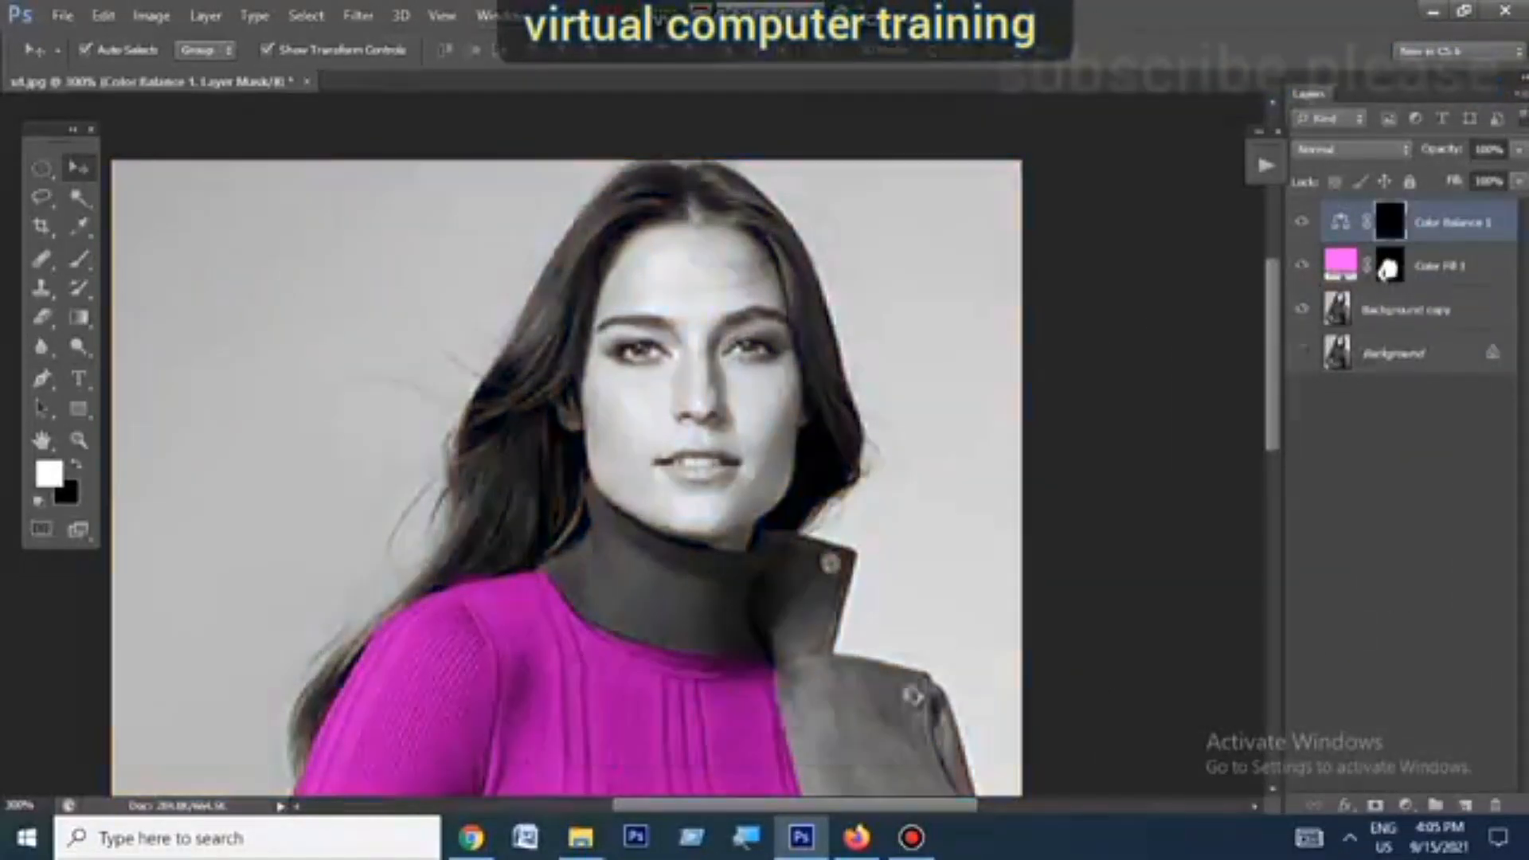
{"action": "mouse_move", "coordinate": [719, 327]}
{"action": "left_mouse_down"}
{"action": "mouse_move", "coordinate": [711, 418]}
{"action": "mouse_move", "coordinate": [792, 398]}
{"action": "left_mouse_up"}
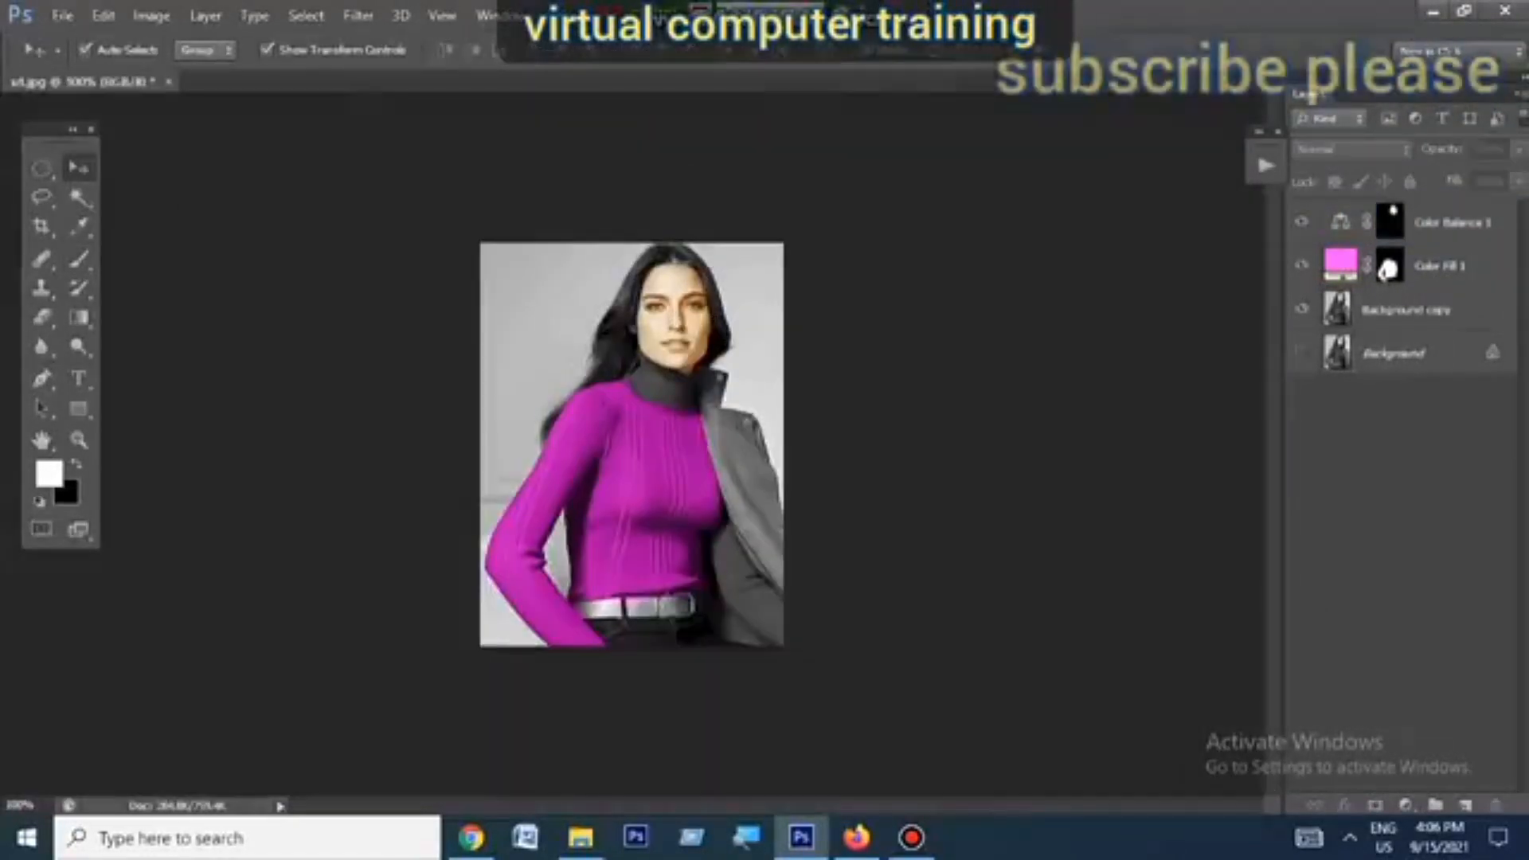
Step: Add a dark maroon Solid Color fill layer above the others and set its blend mode to Color
{"action": "left_click", "coordinate": [1406, 805]}
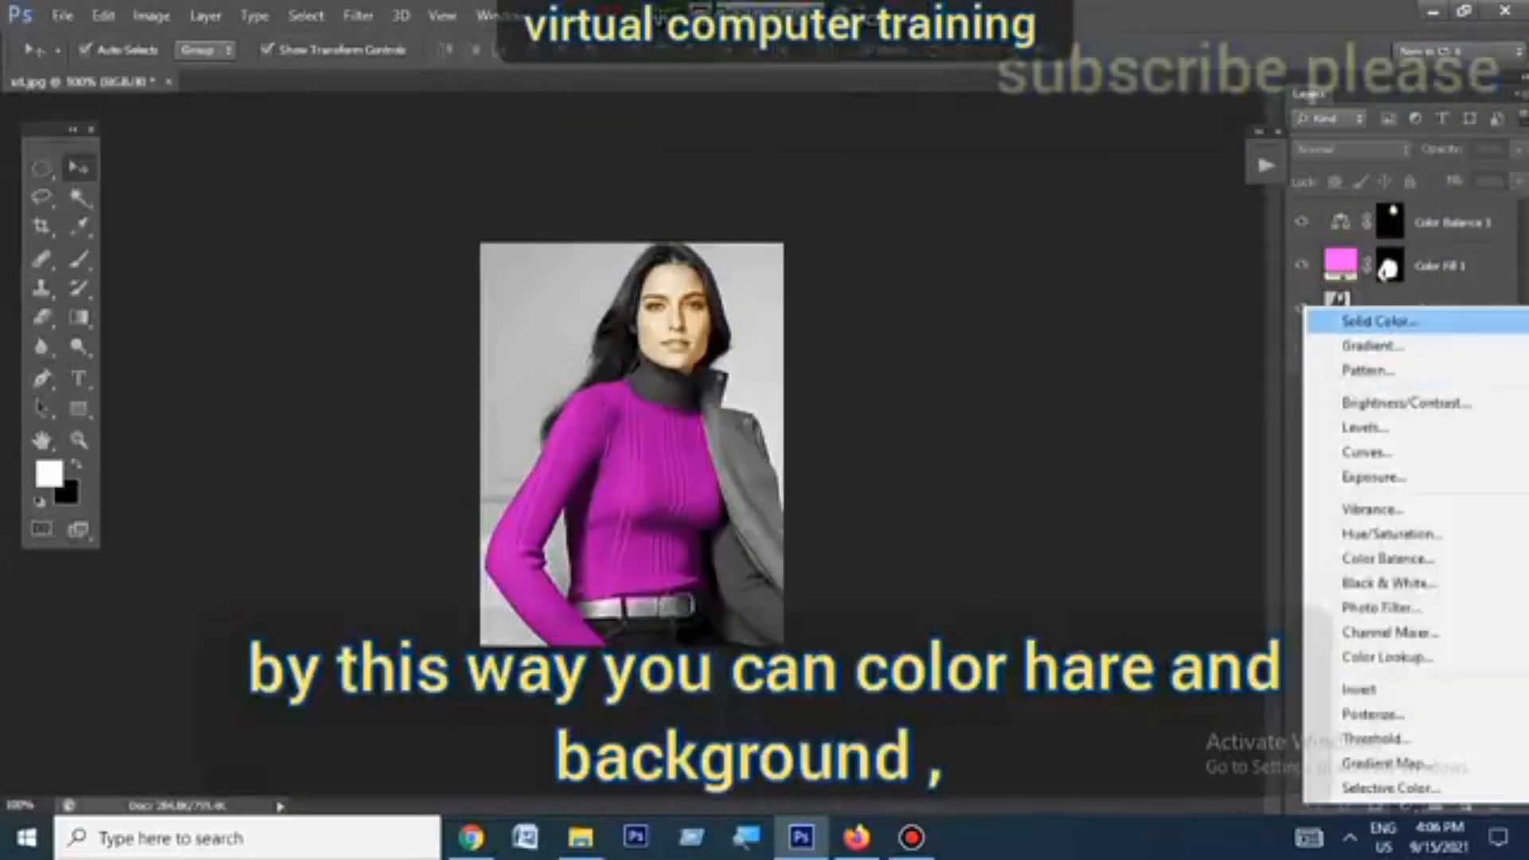
{"action": "left_click", "coordinate": [1378, 320]}
{"action": "left_click", "coordinate": [513, 509]}
{"action": "left_click", "coordinate": [666, 488]}
{"action": "left_click", "coordinate": [1032, 254]}
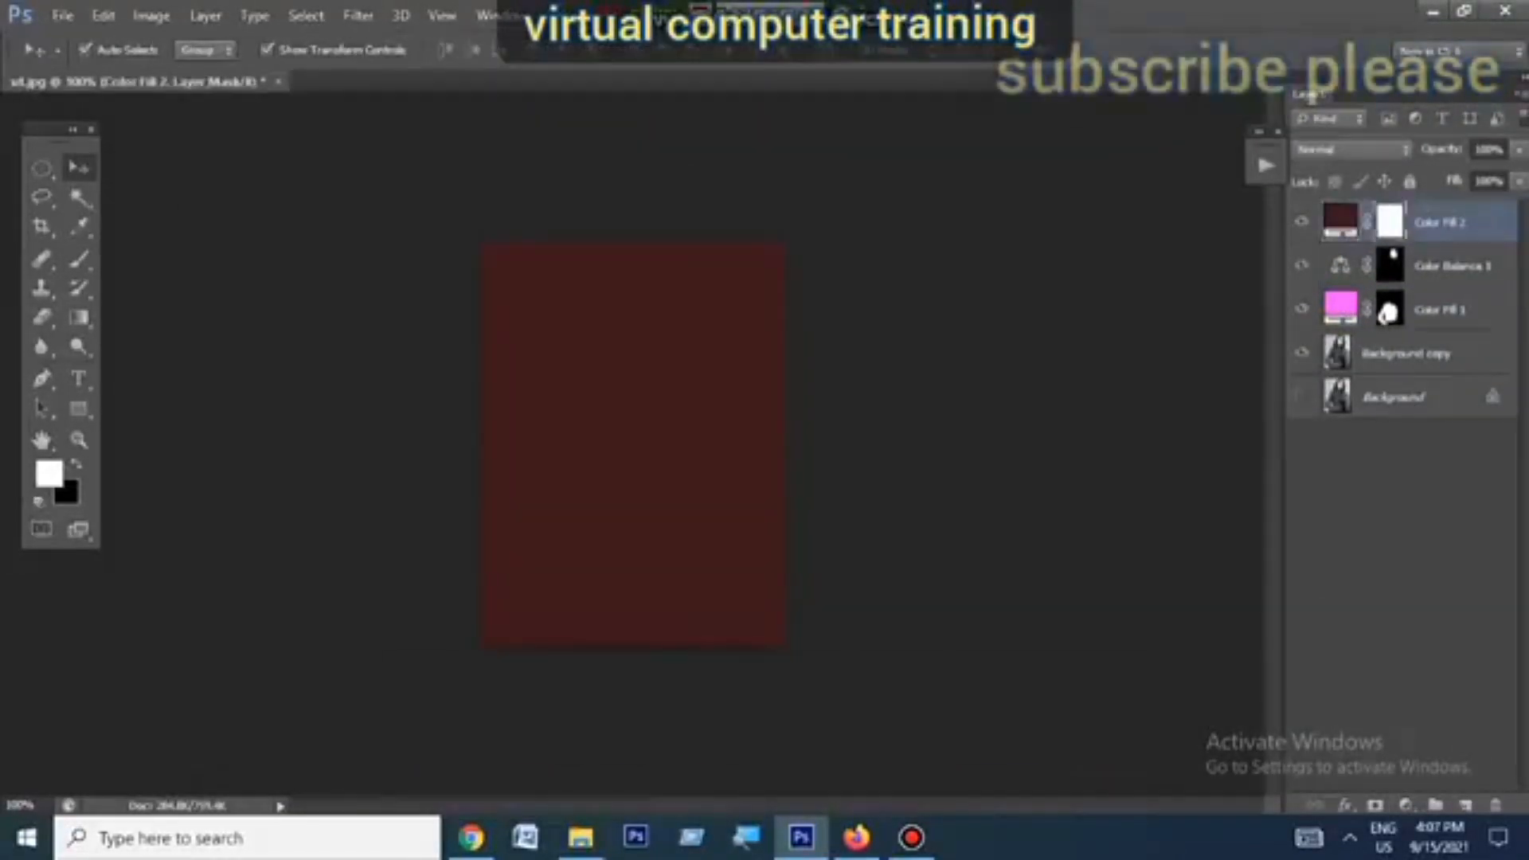
{"action": "left_click", "coordinate": [1352, 150]}
{"action": "left_click", "coordinate": [1323, 709]}
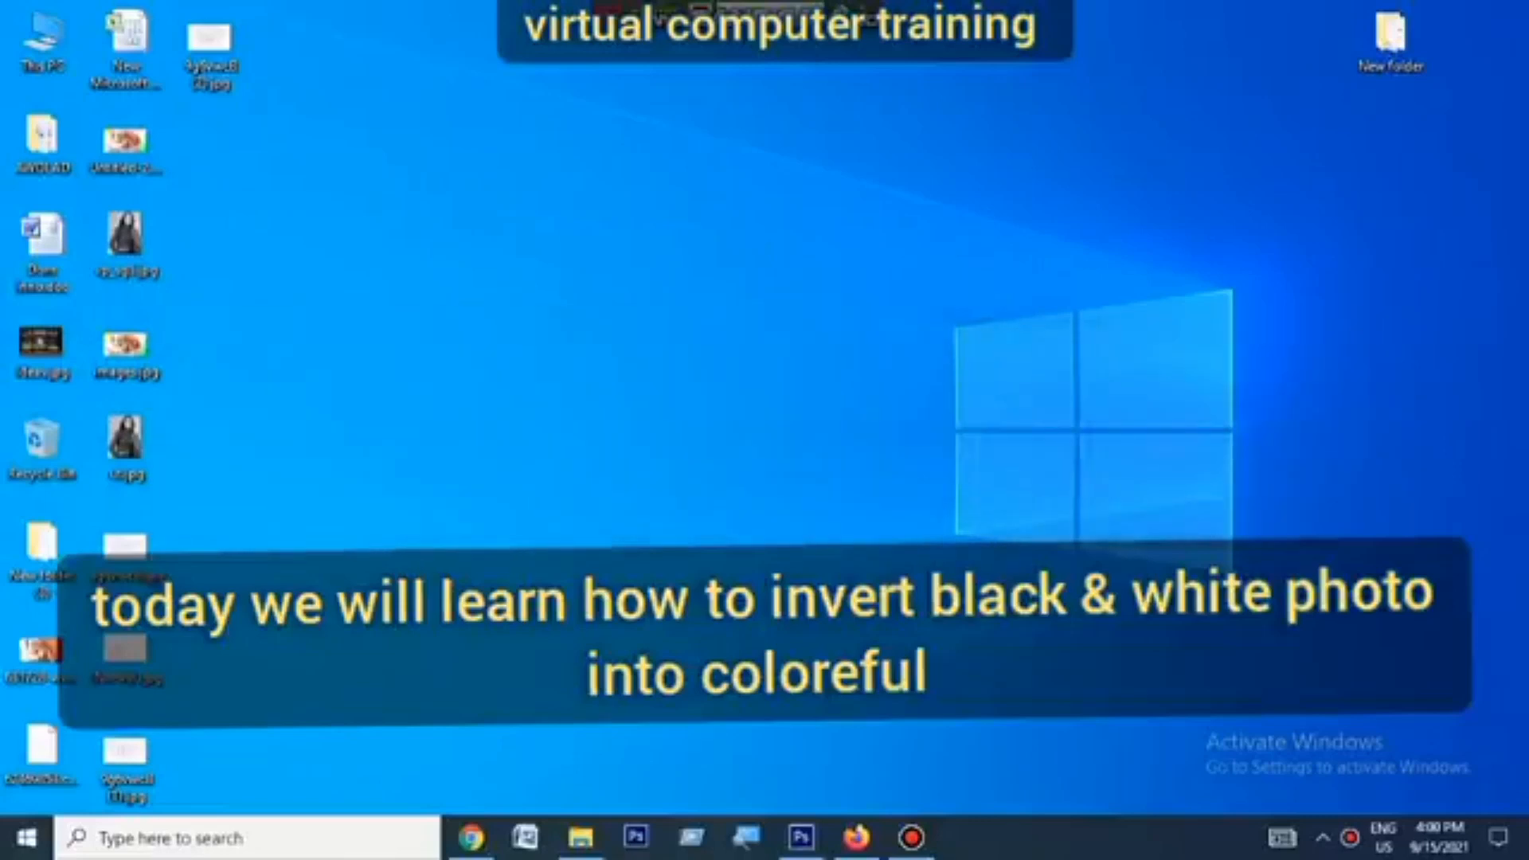
Step: Switch to Photoshop and open the black-and-white portrait ut.jpg from the Desktop
{"action": "left_click", "coordinate": [801, 836]}
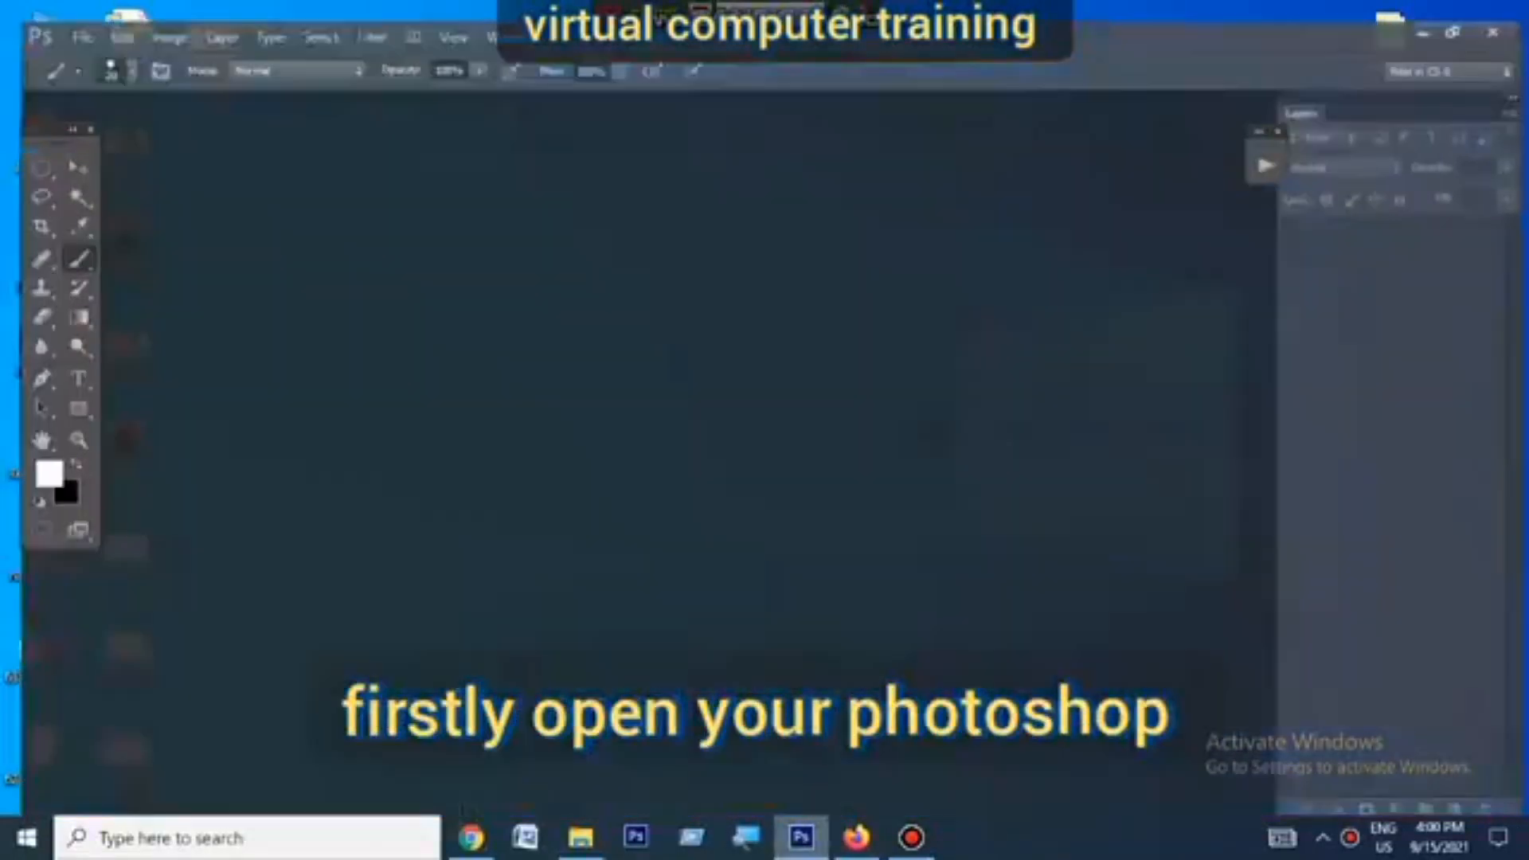
{"action": "left_click", "coordinate": [62, 15]}
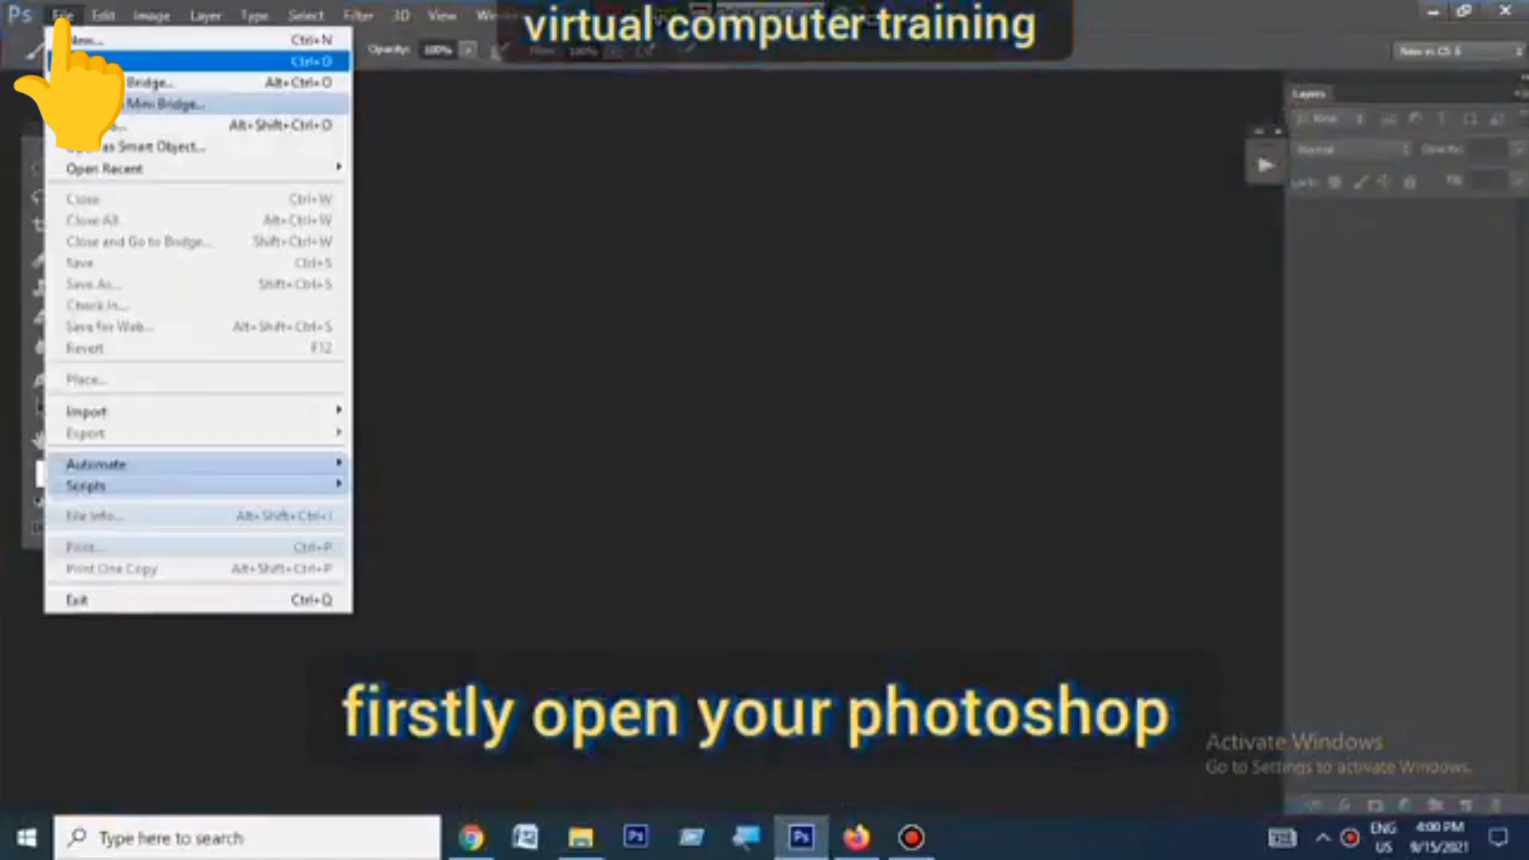
{"action": "left_click", "coordinate": [72, 60]}
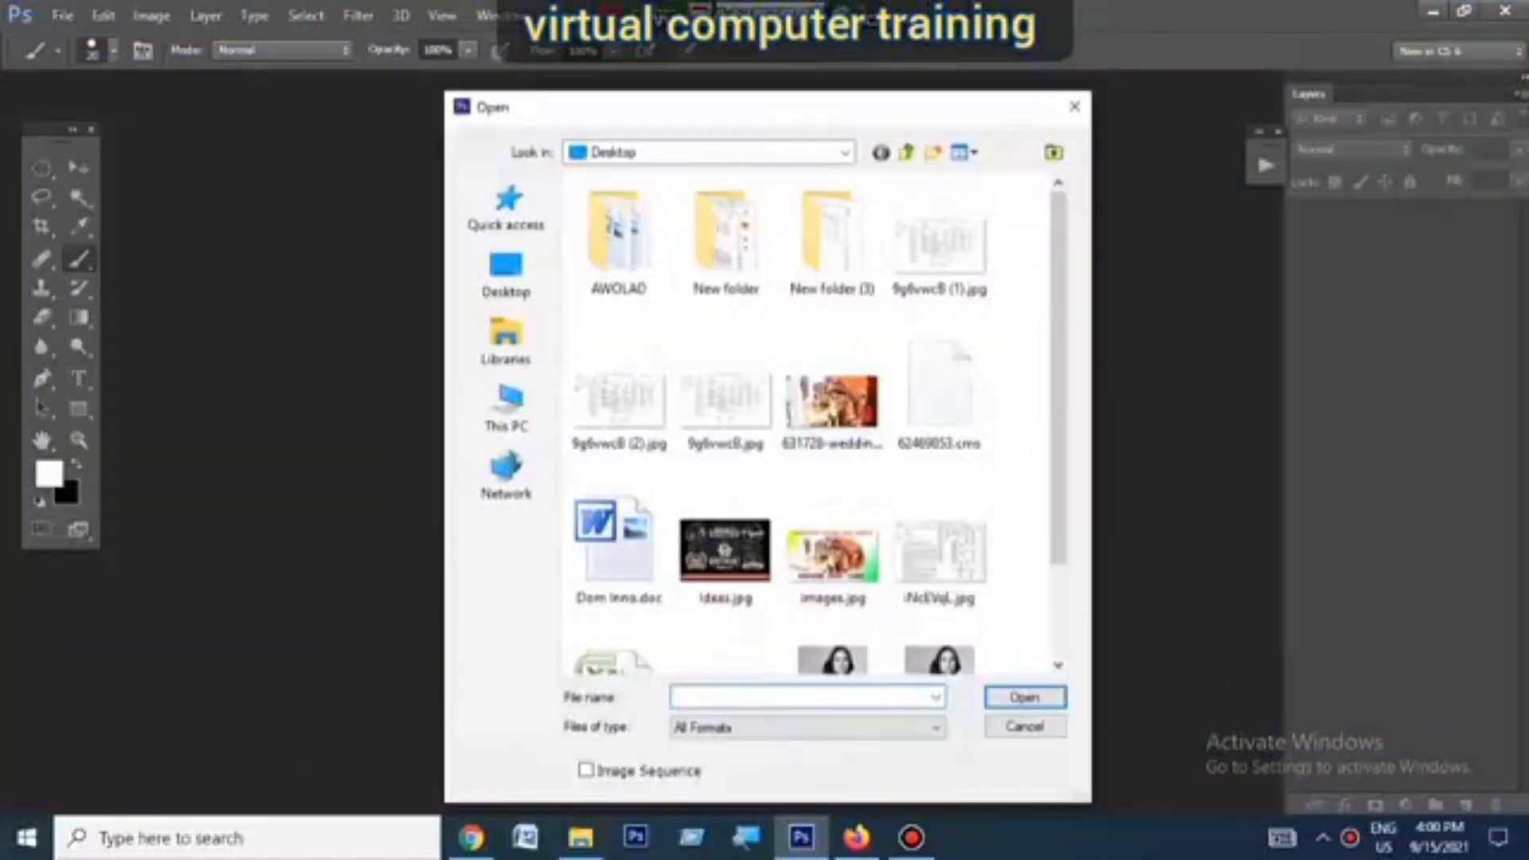
{"action": "scroll", "coordinate": [848, 586], "scroll_direction": "down", "scroll_amount": 2}
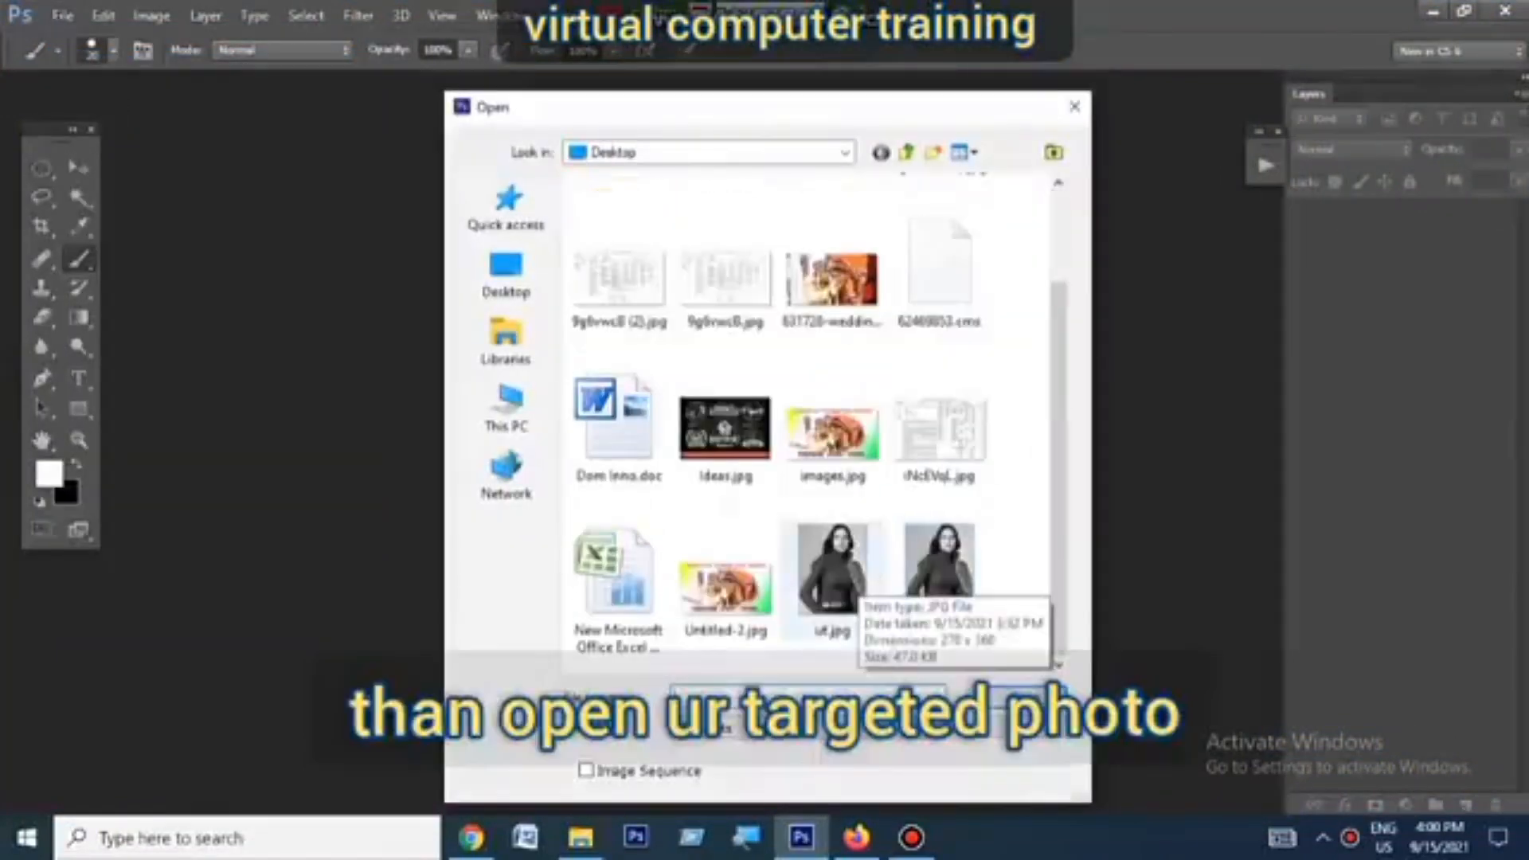
{"action": "left_click", "coordinate": [852, 577]}
{"action": "left_click", "coordinate": [1015, 695]}
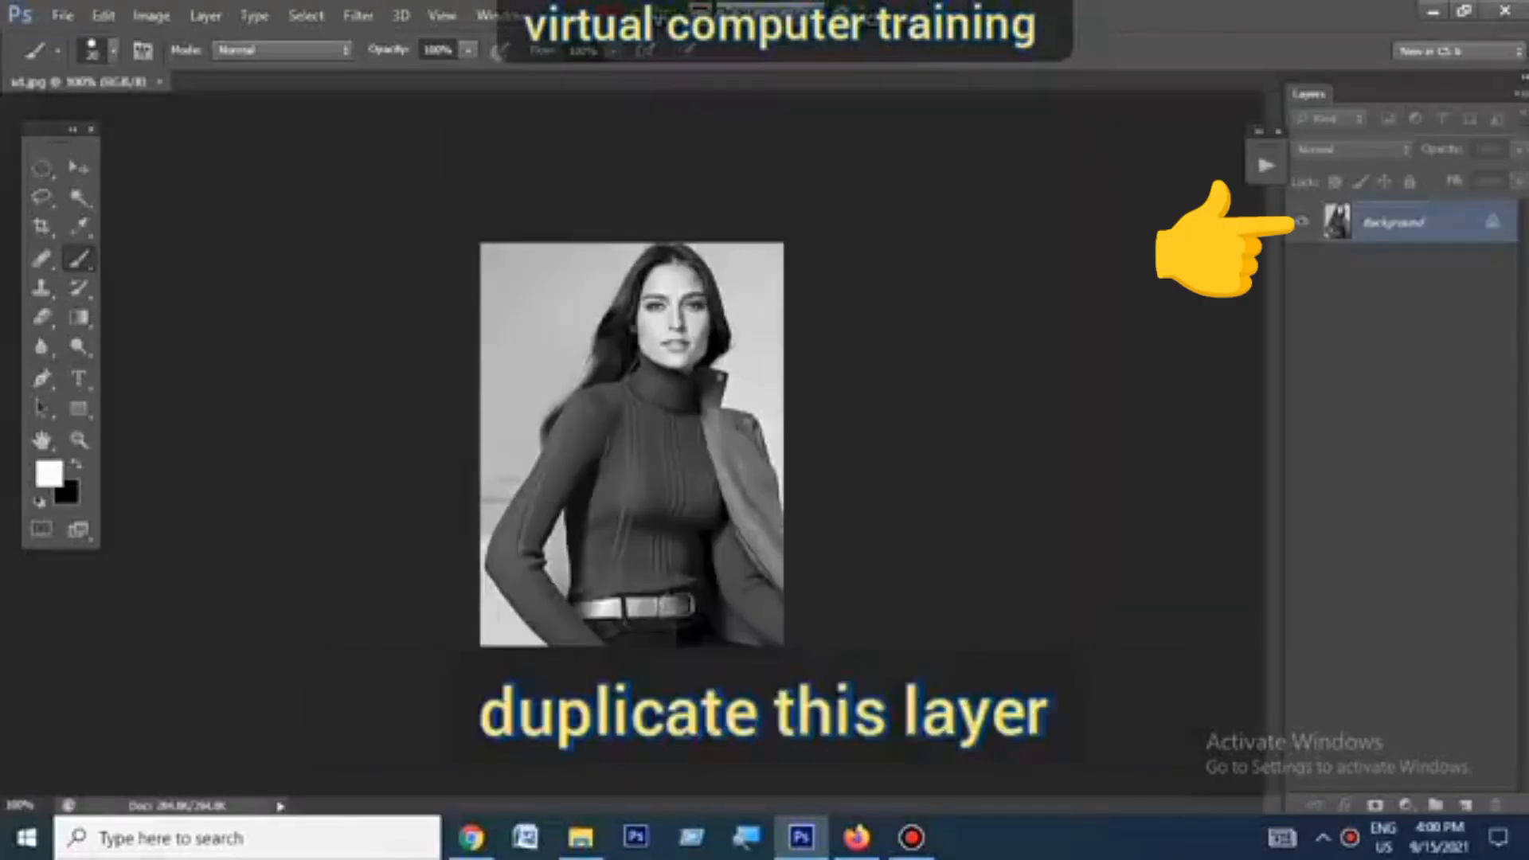
Step: Duplicate the Background layer under the name Background copy in the same document
{"action": "right_click", "coordinate": [1394, 222]}
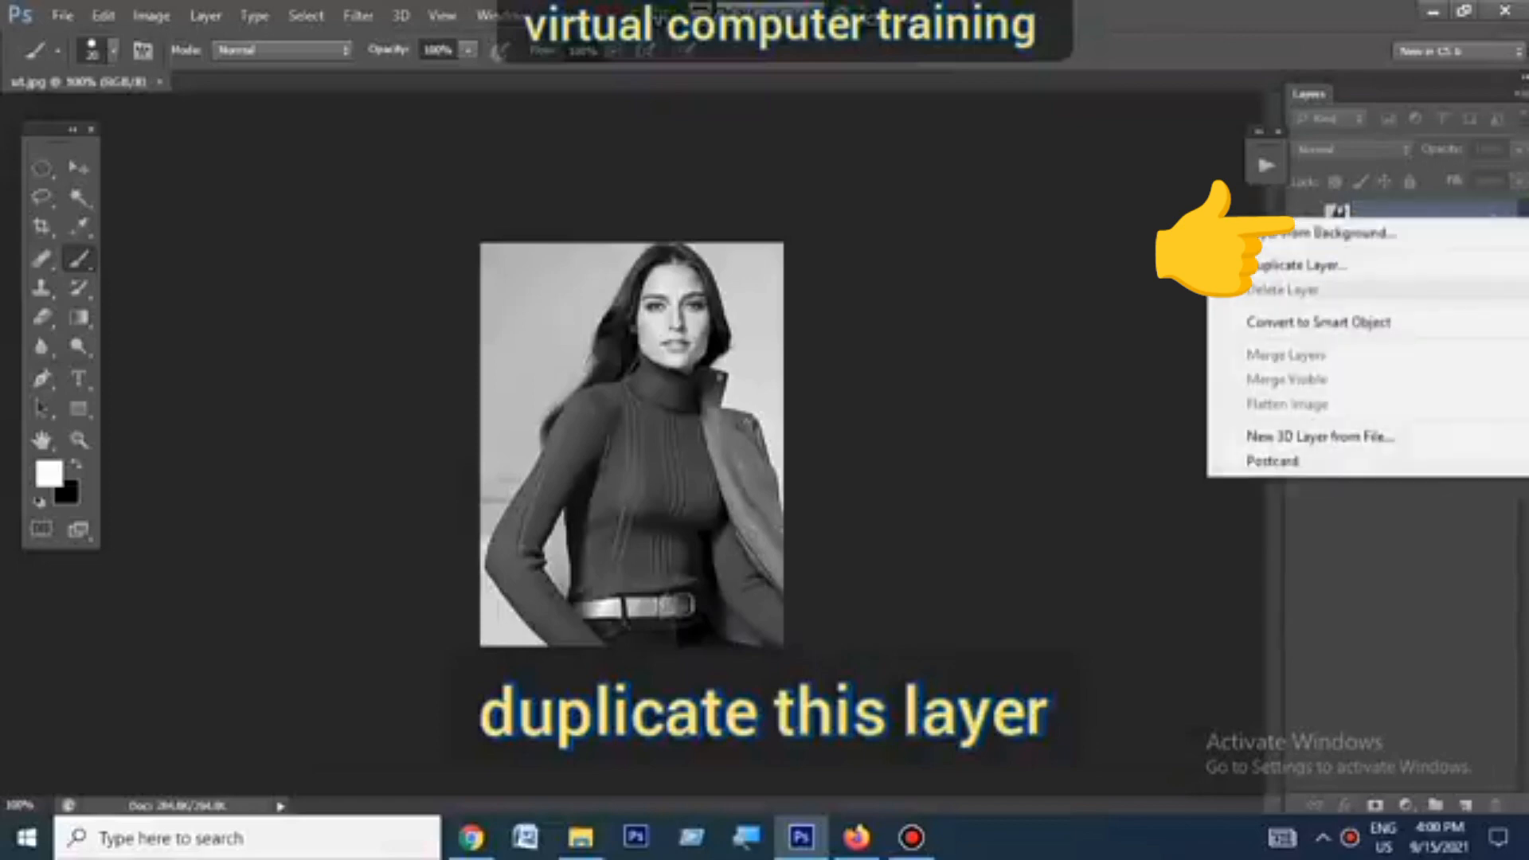
{"action": "left_click", "coordinate": [1294, 264]}
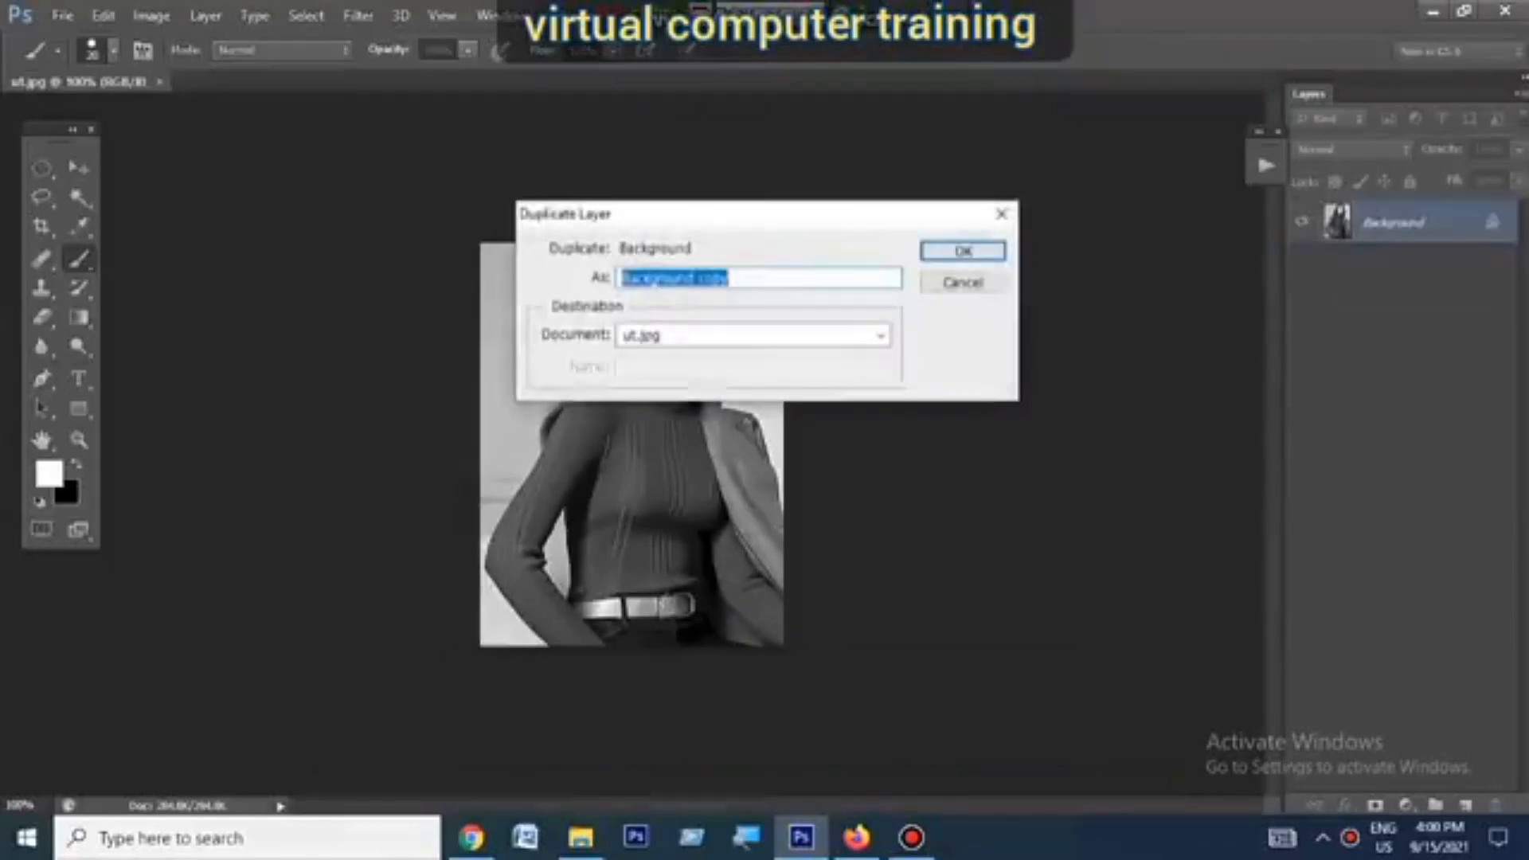
{"action": "key", "text": "Return"}
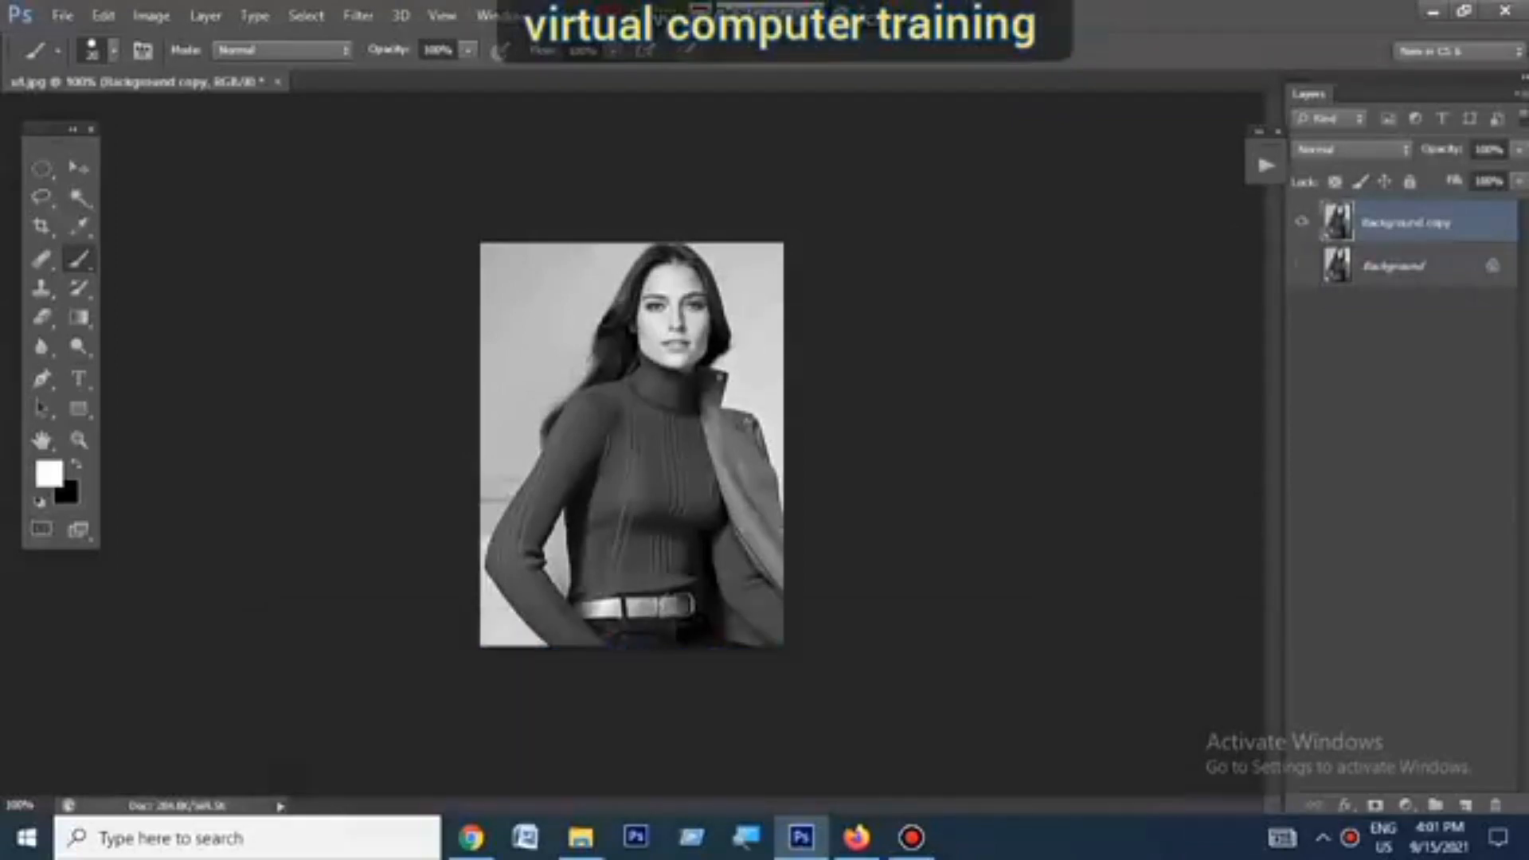
Step: Add a Solid Color fill layer in bright pink above the Background copy layer
{"action": "left_click", "coordinate": [1405, 805]}
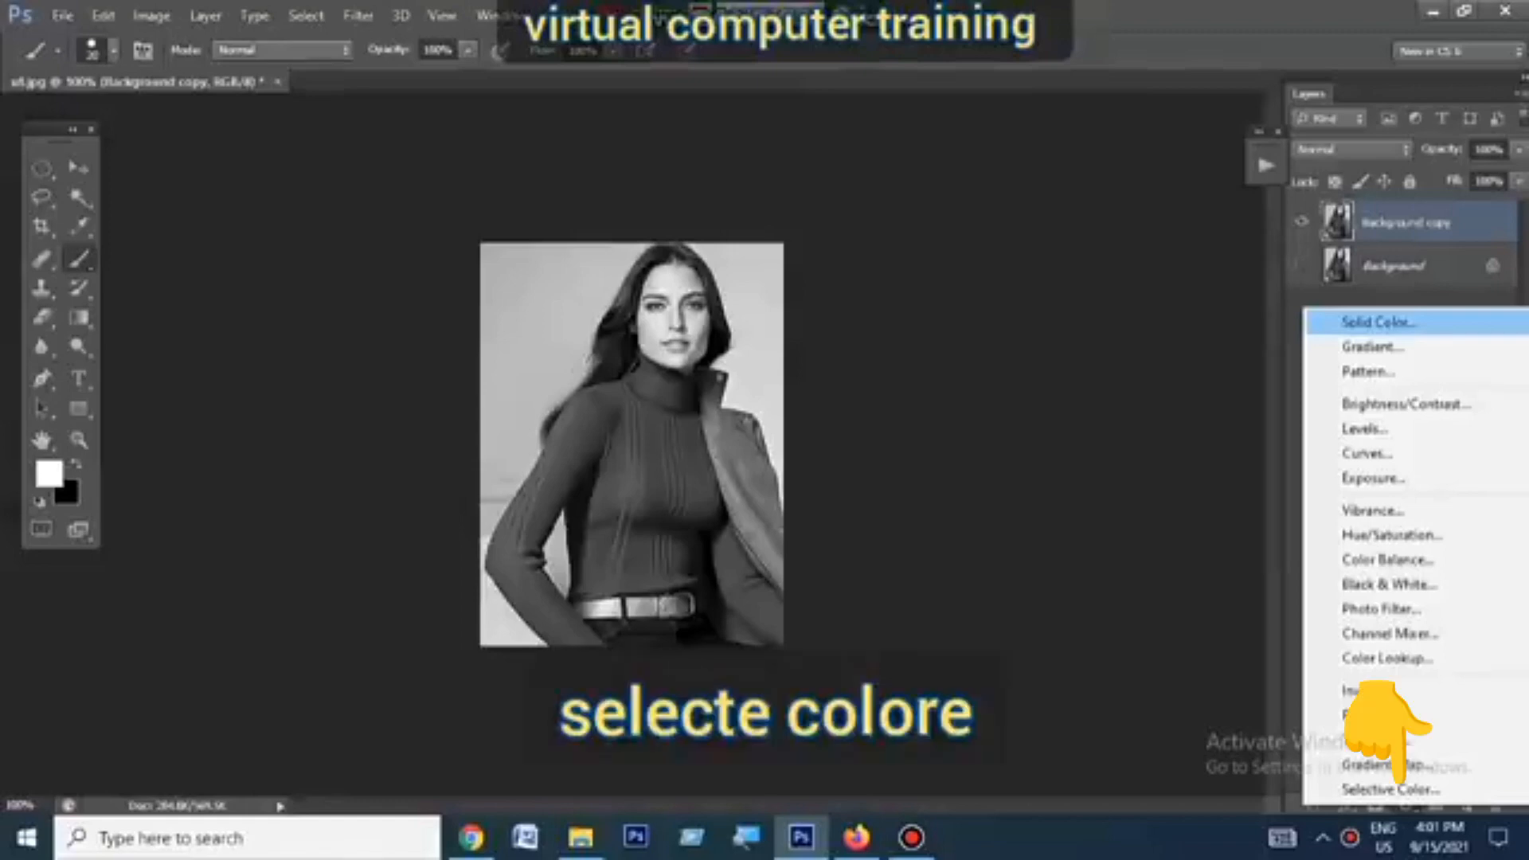
{"action": "left_click", "coordinate": [1380, 322]}
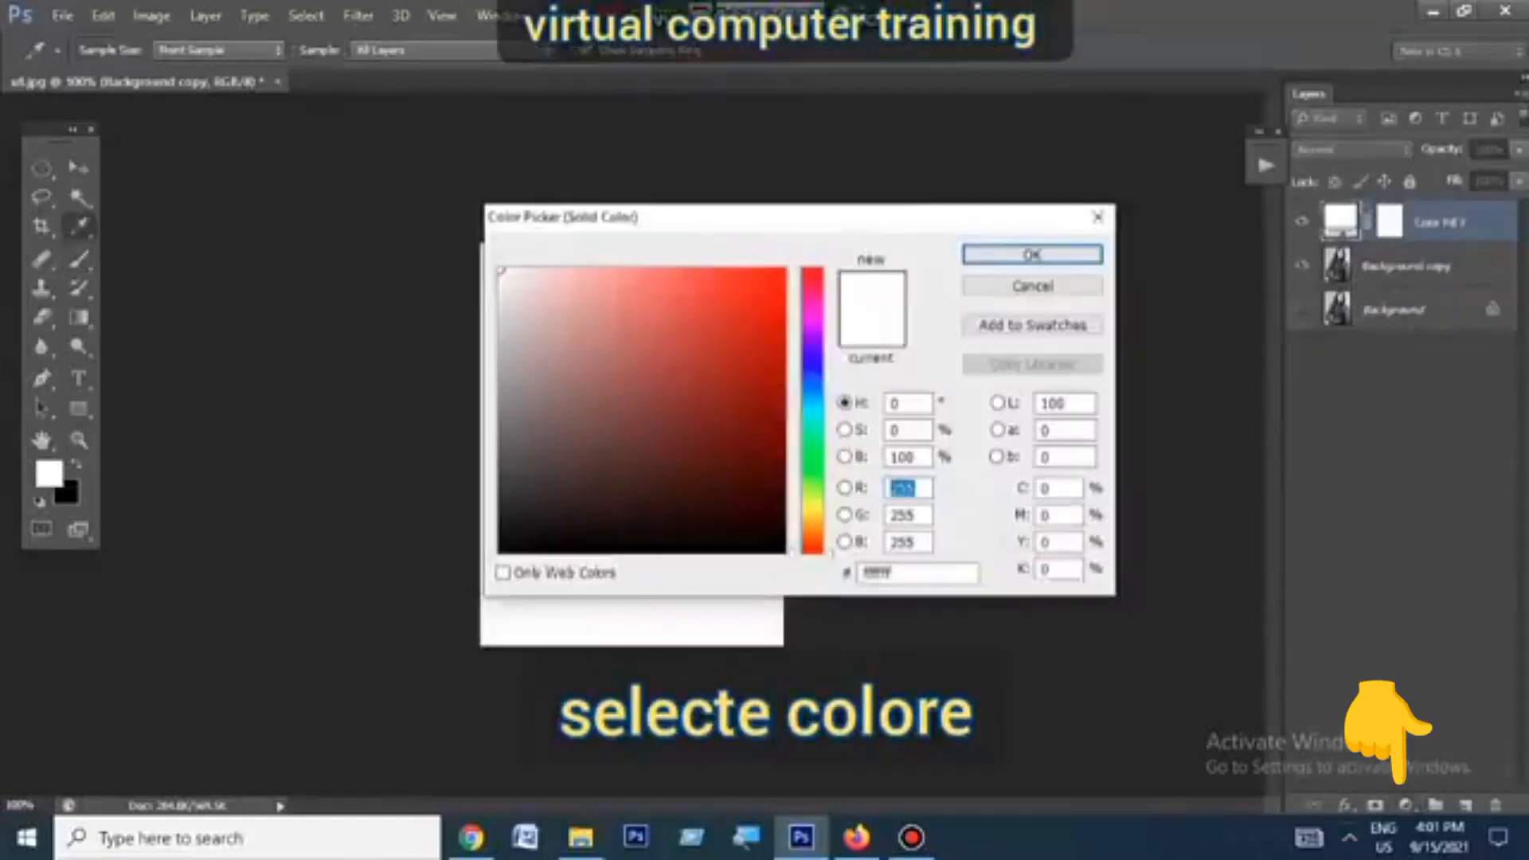
{"action": "left_click", "coordinate": [670, 272]}
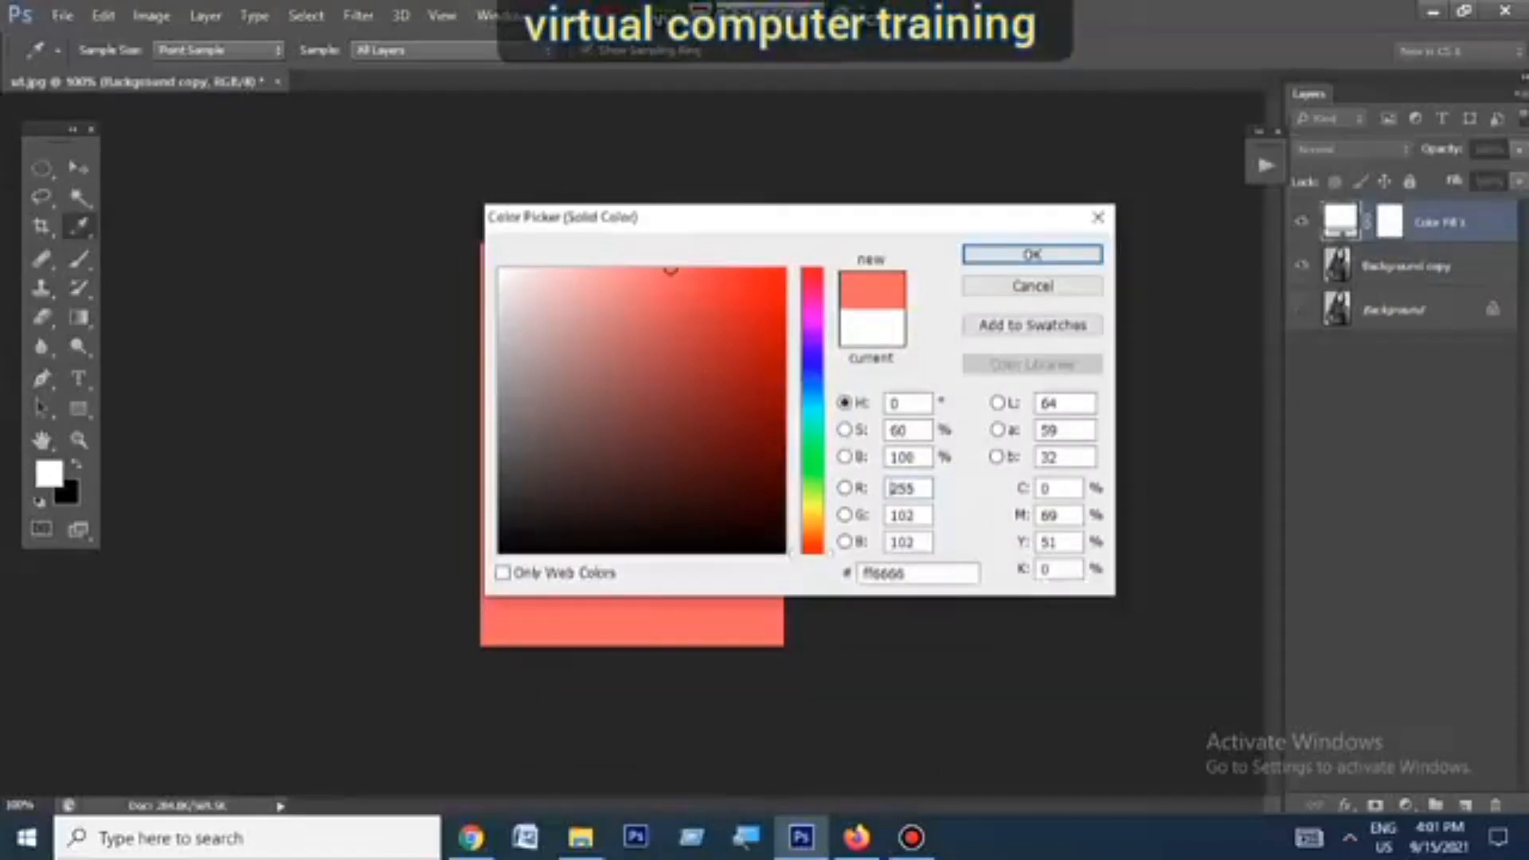
{"action": "left_click", "coordinate": [813, 316]}
{"action": "left_click_drag", "start_coordinate": [671, 270], "coordinate": [686, 271]}
{"action": "left_click", "coordinate": [1032, 254]}
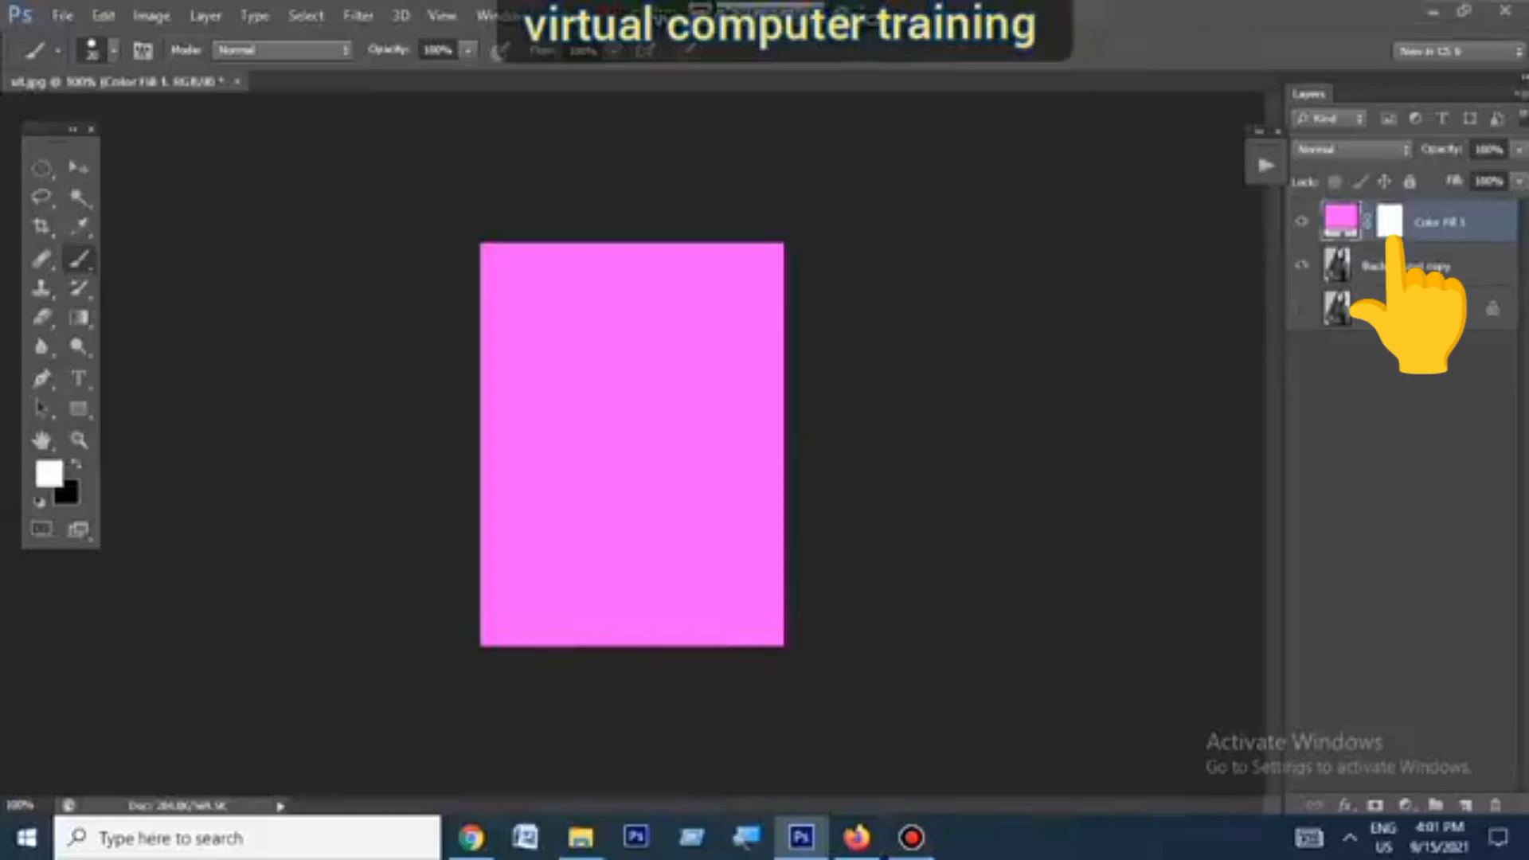
Step: Invert the pink fill layer's mask to black and set the layer's blend mode to Color
{"action": "key", "text": "super+plus"}
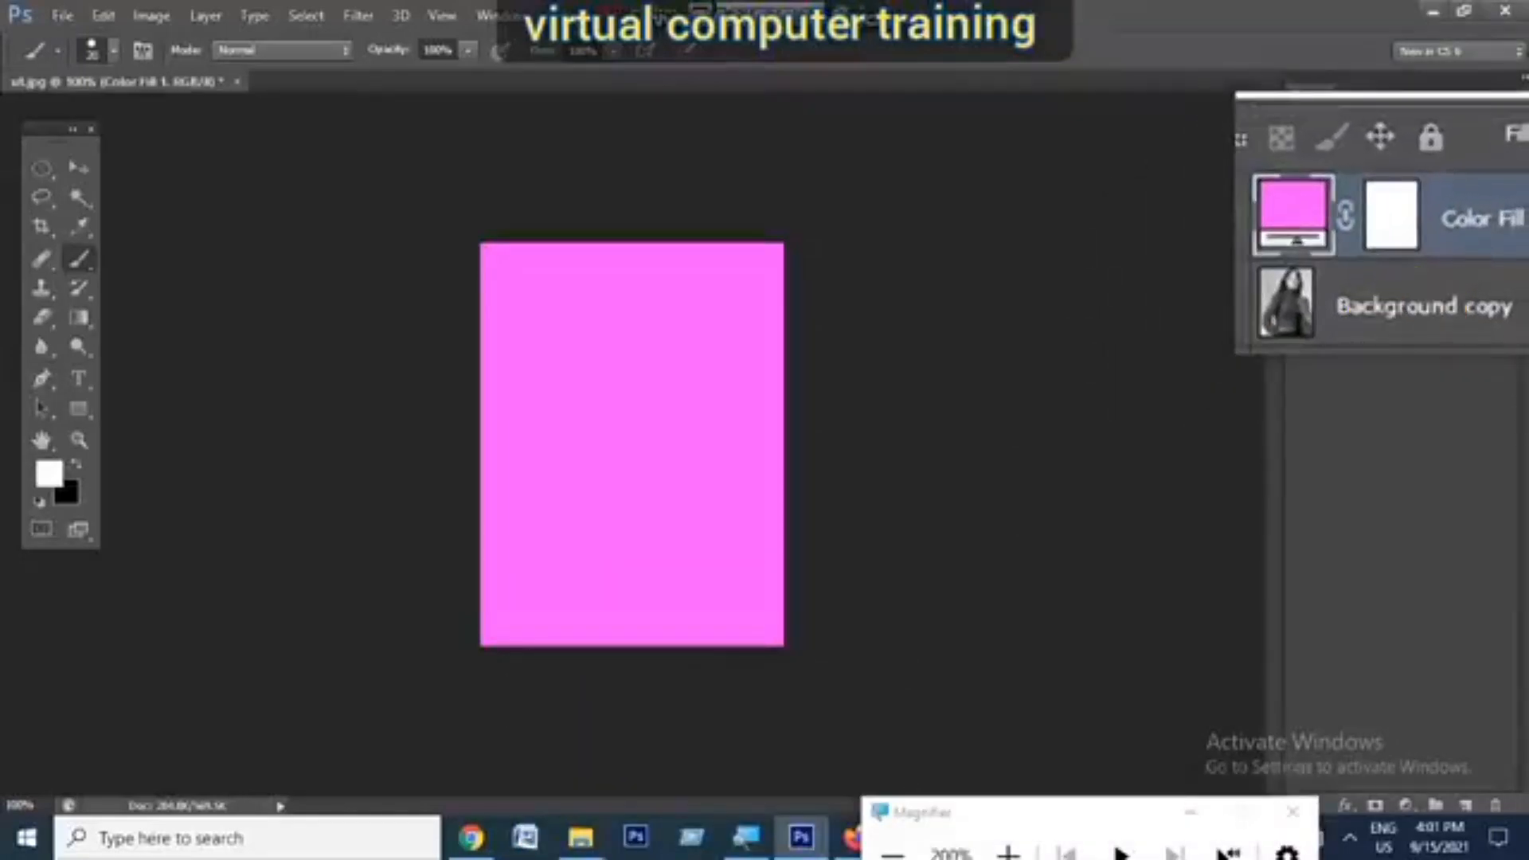
{"action": "left_click", "coordinate": [1391, 216]}
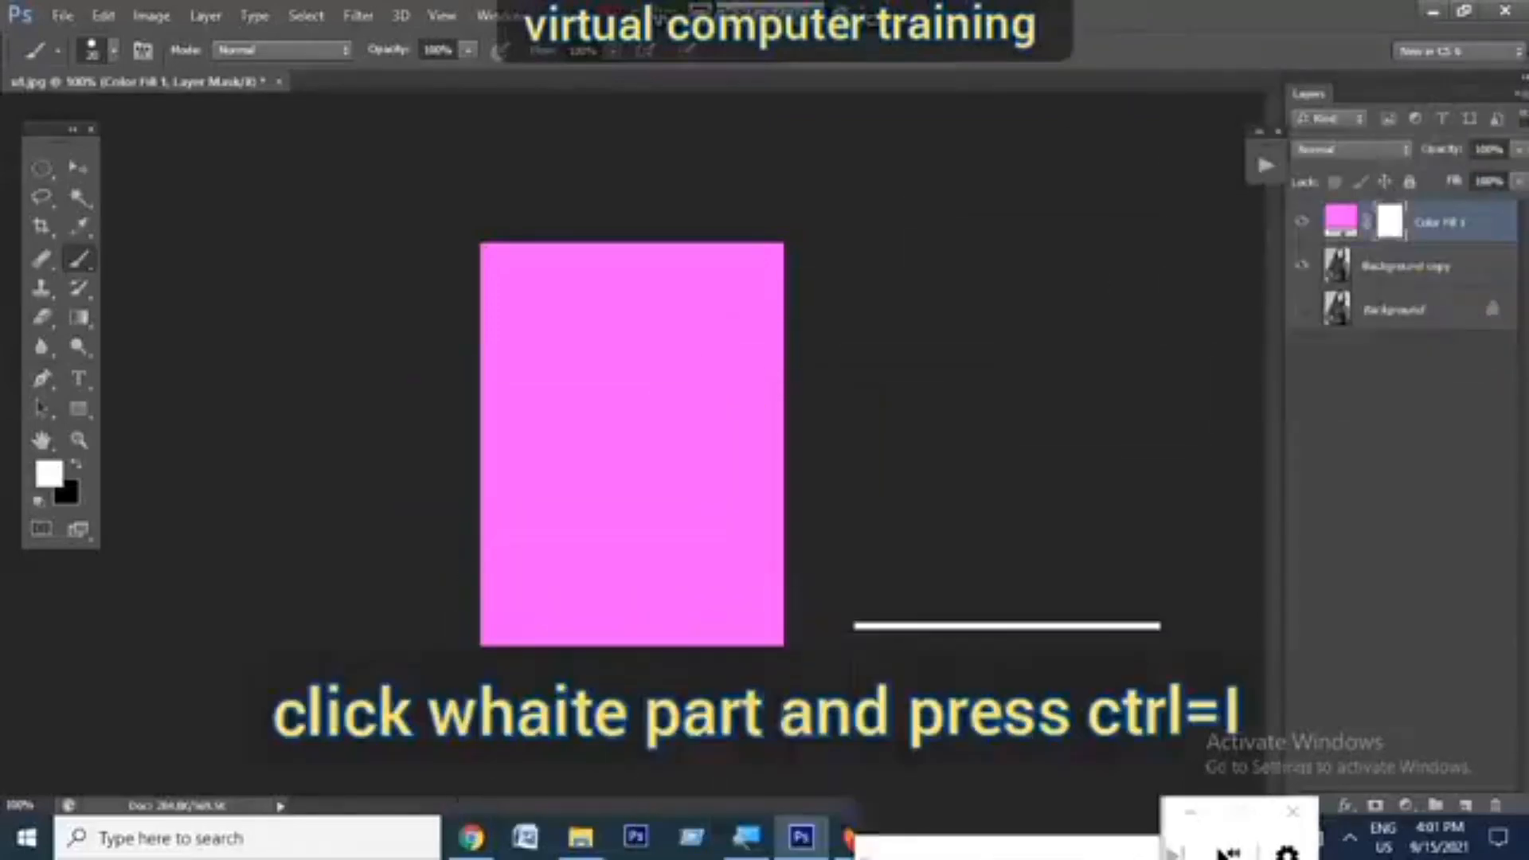
{"action": "left_click", "coordinate": [1295, 806]}
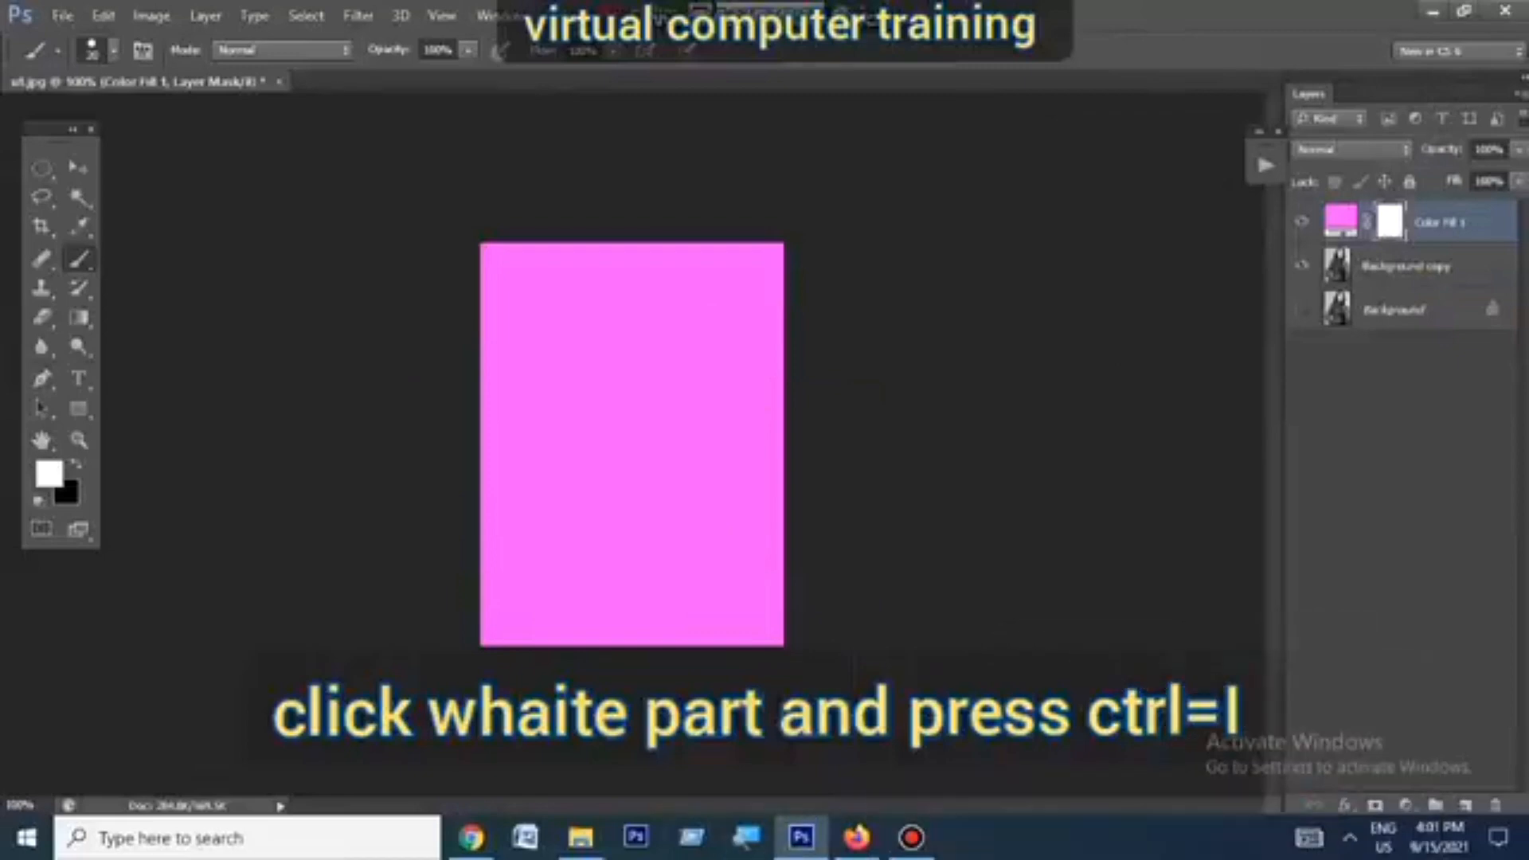
{"action": "key", "text": "ctrl+i"}
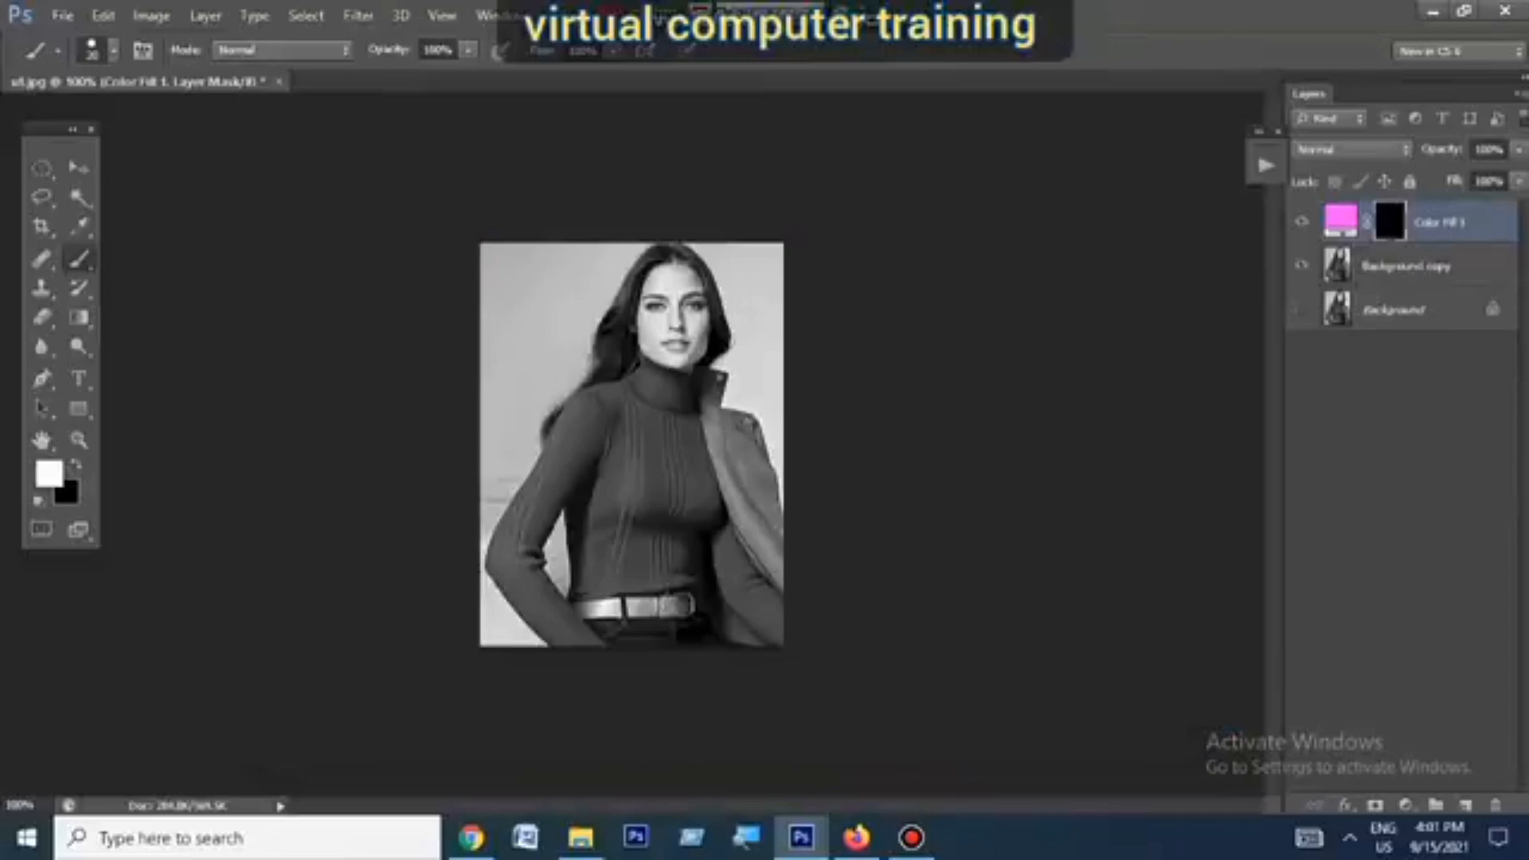
{"action": "left_click", "coordinate": [1352, 150]}
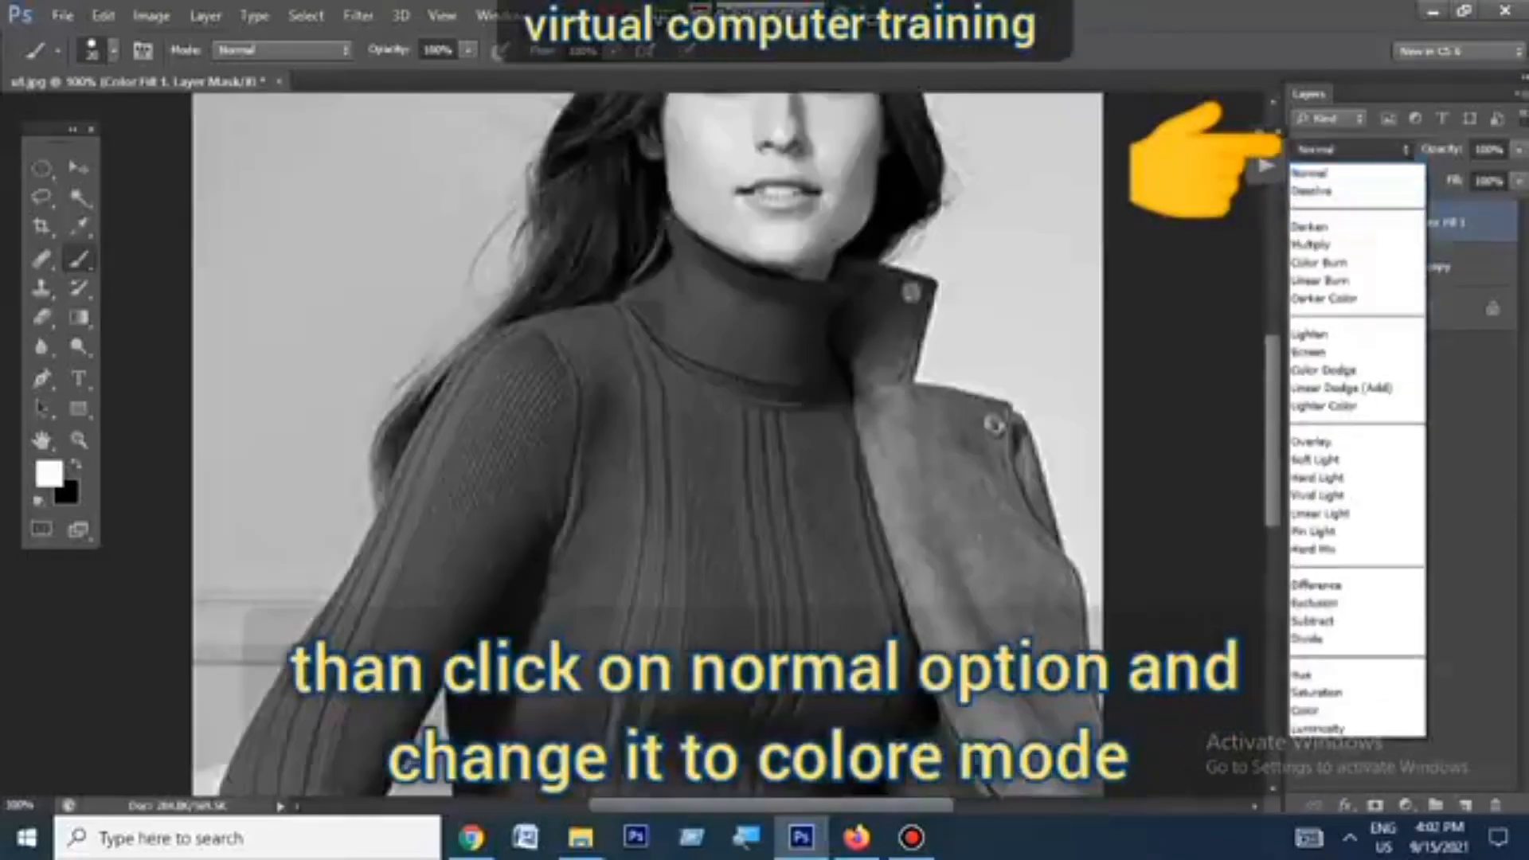
{"action": "left_click", "coordinate": [1324, 711]}
Step: Paint white on the pink fill's mask over the sweater's chest, shoulder and upper sleeve with the Brush tool
{"action": "left_click_drag", "start_coordinate": [613, 472], "coordinate": [670, 609]}
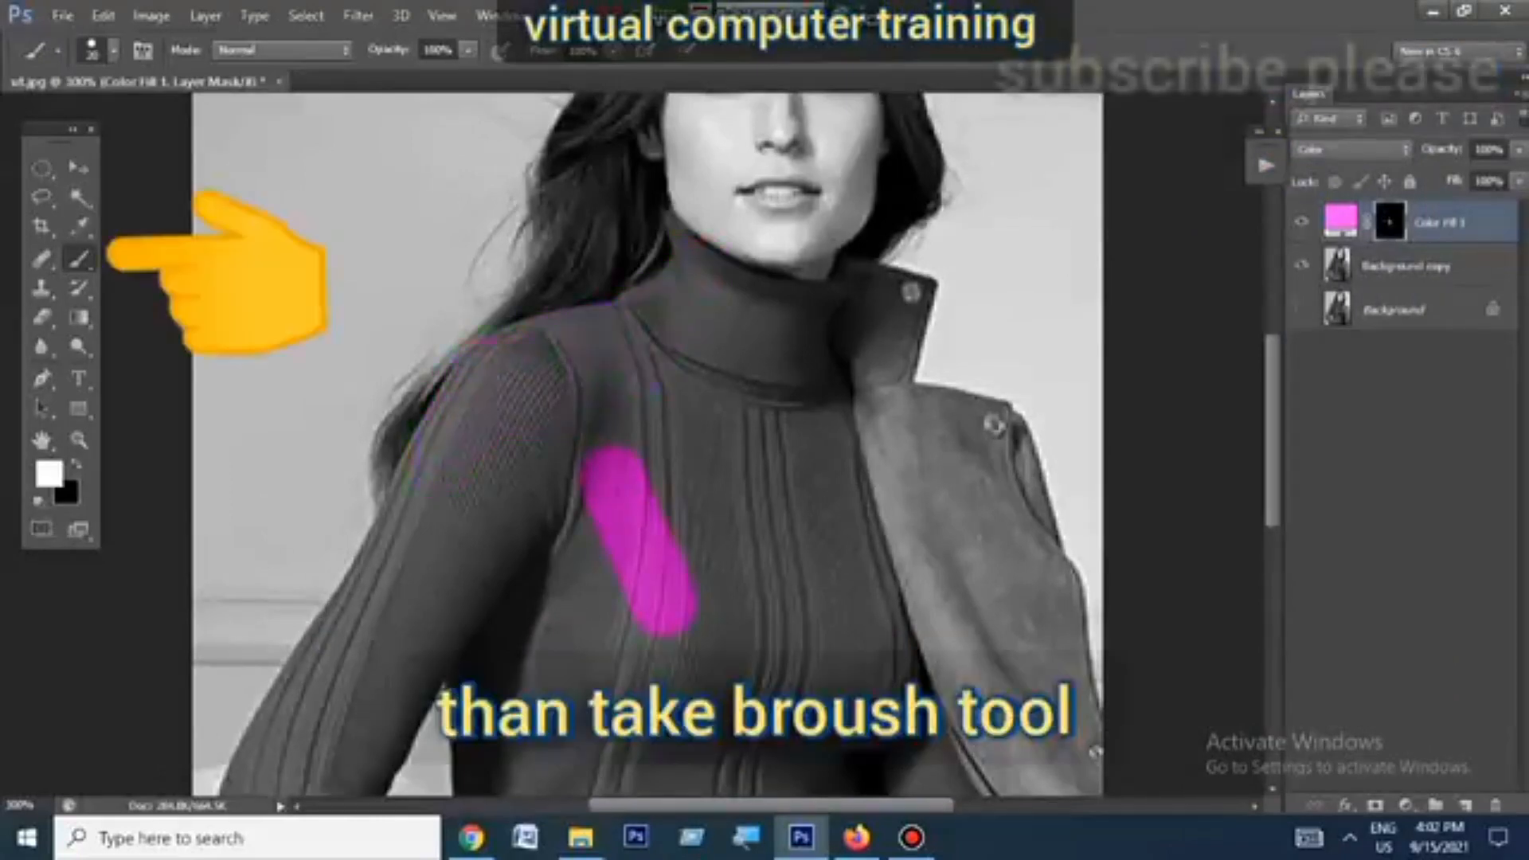
{"action": "mouse_move", "coordinate": [557, 342]}
{"action": "left_mouse_down"}
{"action": "mouse_move", "coordinate": [450, 434]}
{"action": "mouse_move", "coordinate": [667, 303]}
{"action": "mouse_move", "coordinate": [530, 354]}
{"action": "mouse_move", "coordinate": [466, 422]}
{"action": "mouse_move", "coordinate": [350, 677]}
{"action": "left_mouse_up"}
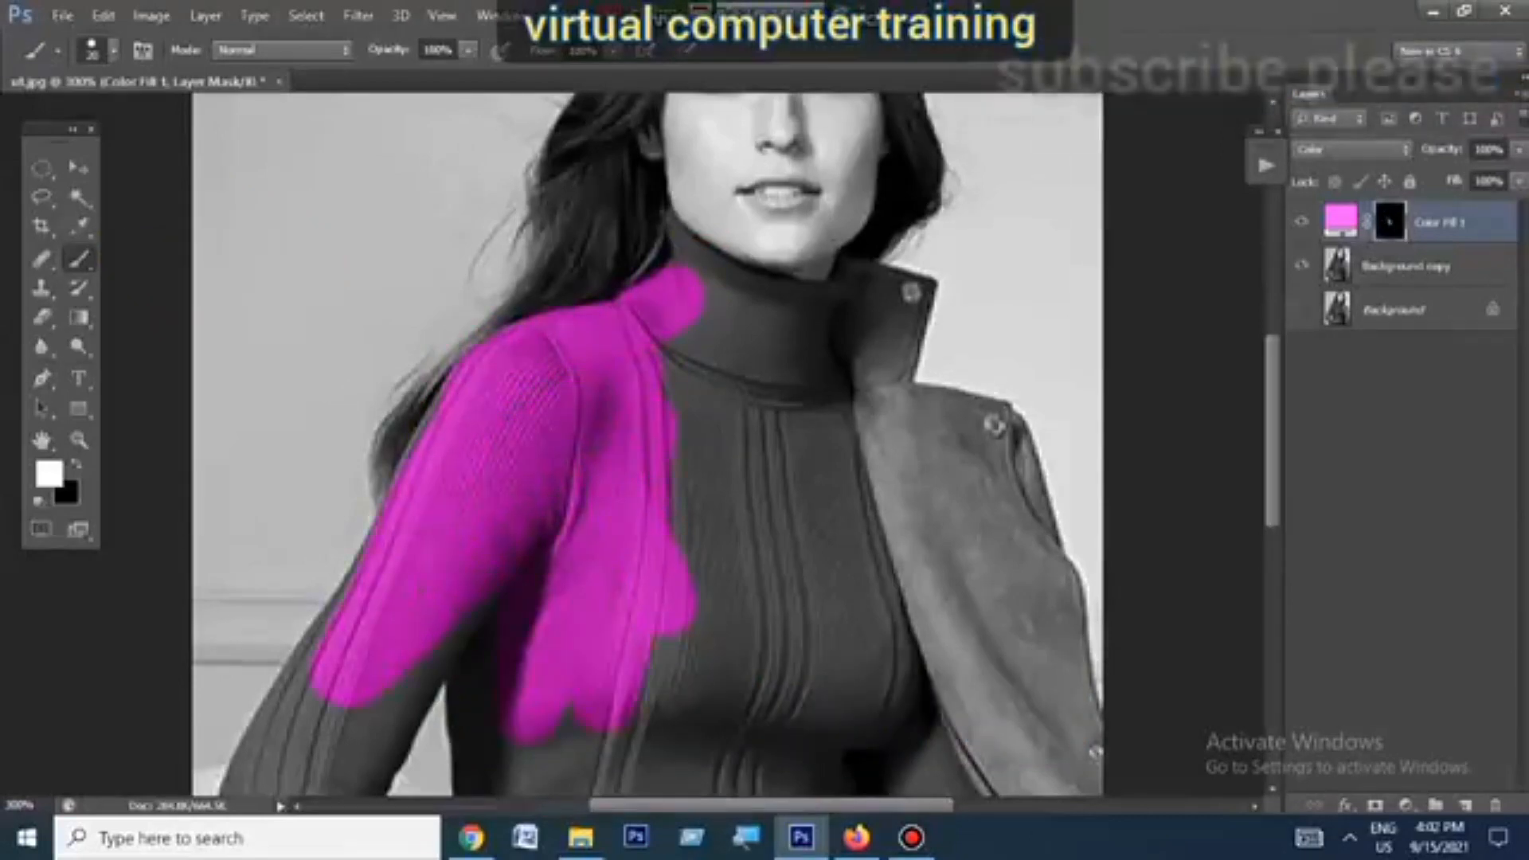
Step: Undo the last five brush strokes on the sweater
{"action": "key", "text": "ctrl+alt+z"}
{"action": "key", "text": "ctrl+alt+z"}
{"action": "key", "text": "ctrl+alt+z"}
{"action": "key", "text": "ctrl+alt+z"}
{"action": "key", "text": "ctrl+alt+z"}
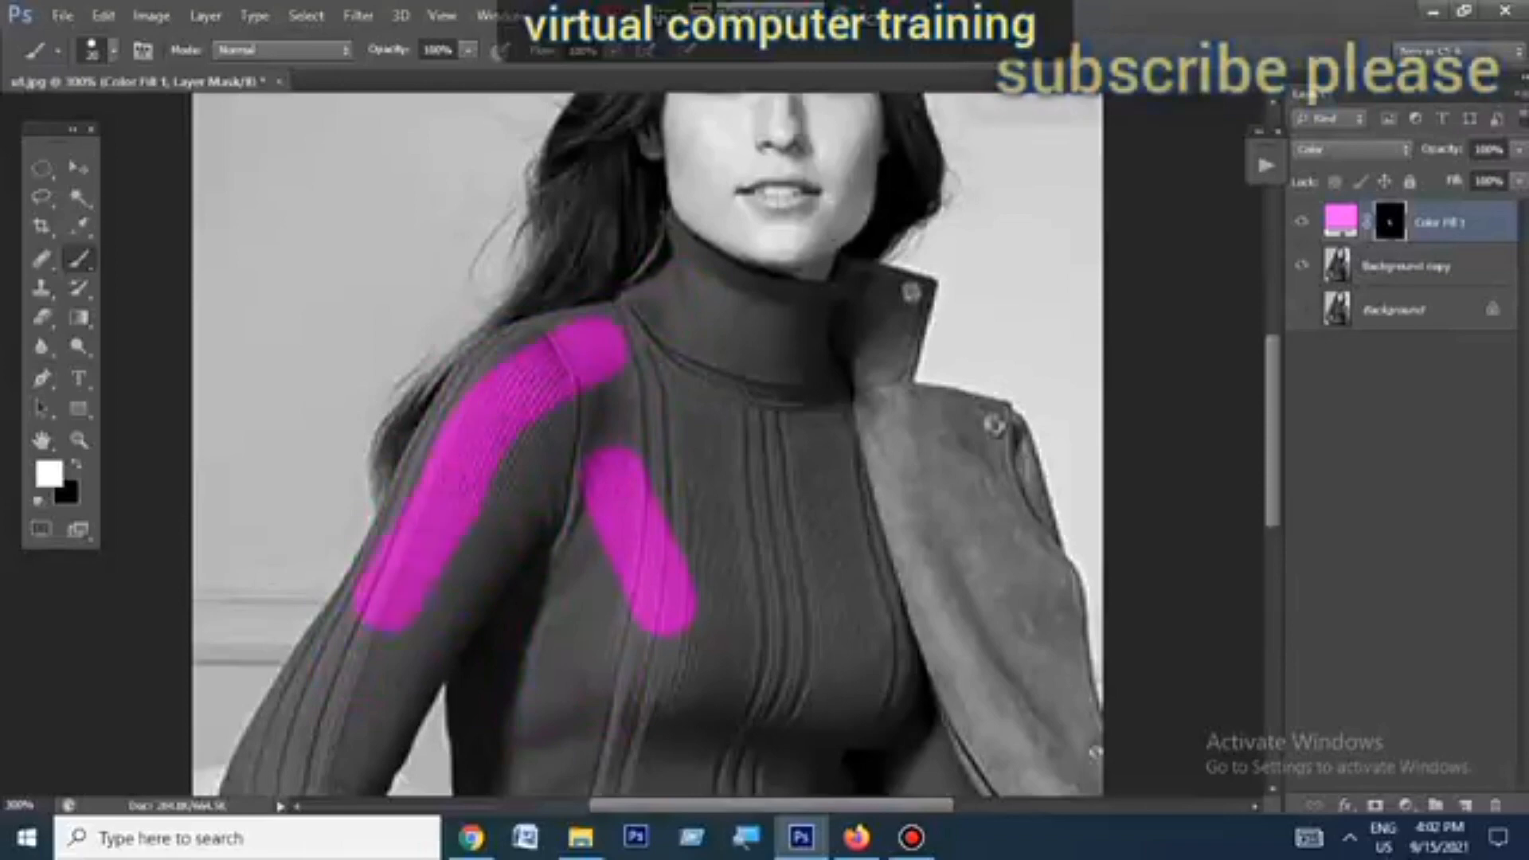
Step: Brush the pink over the whole torso of the sweater, from the collar line down to the belt
{"action": "mouse_move", "coordinate": [665, 605]}
{"action": "left_mouse_down"}
{"action": "mouse_move", "coordinate": [820, 567]}
{"action": "mouse_move", "coordinate": [848, 692]}
{"action": "left_mouse_up"}
{"action": "scroll", "coordinate": [765, 637], "scroll_direction": "down", "scroll_amount": 3}
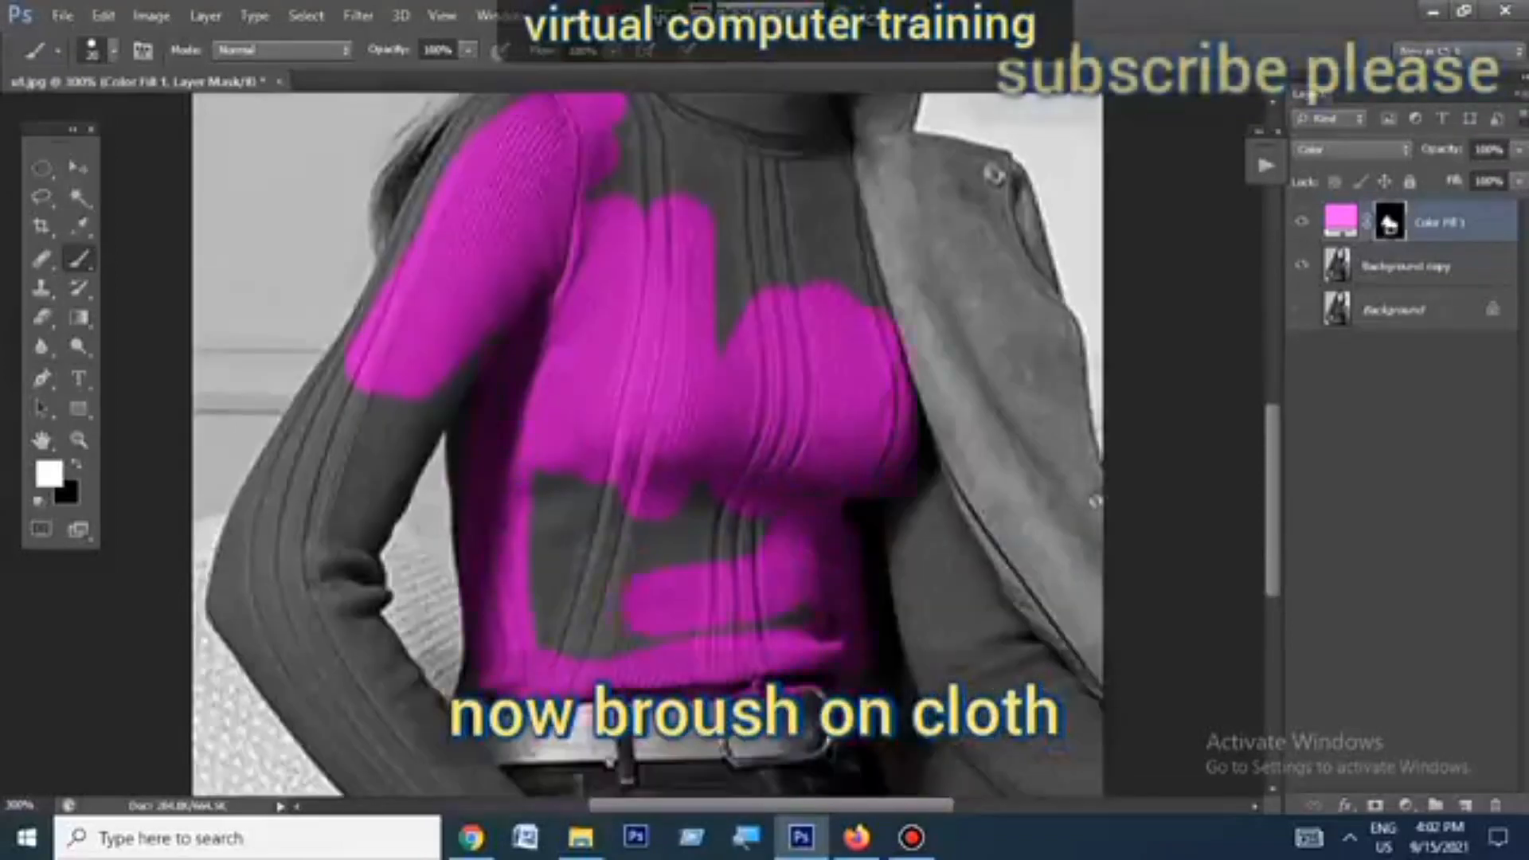
{"action": "left_click_drag", "start_coordinate": [687, 227], "coordinate": [755, 526]}
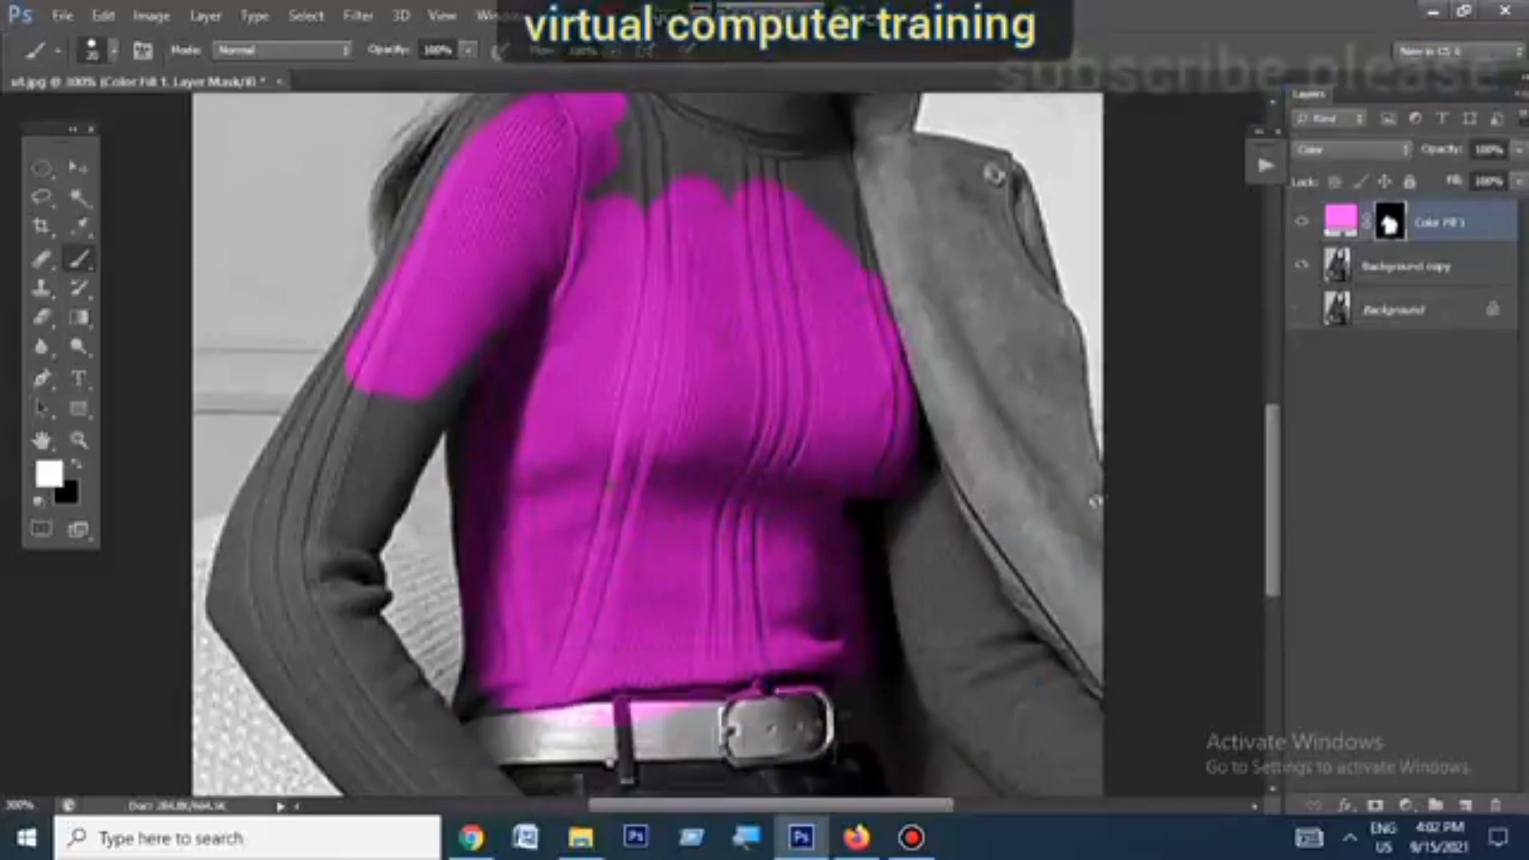
{"action": "scroll", "coordinate": [646, 446], "scroll_direction": "up", "scroll_amount": 2}
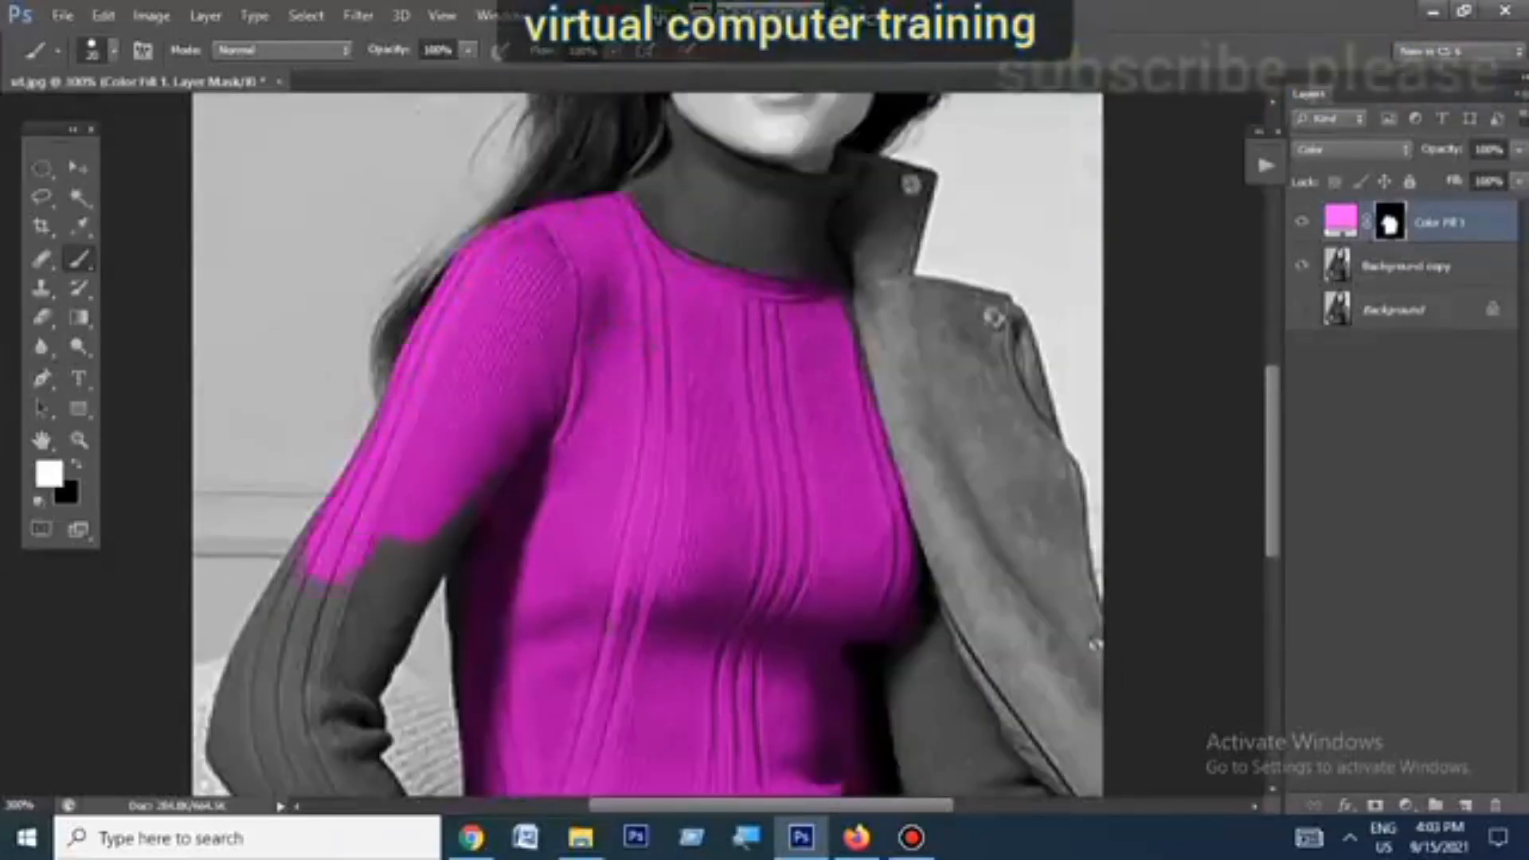
Step: Brush the pink over the rest of the bent sleeve, from the elbow down to the lower image edge
{"action": "scroll", "coordinate": [647, 446], "scroll_direction": "down", "scroll_amount": 1}
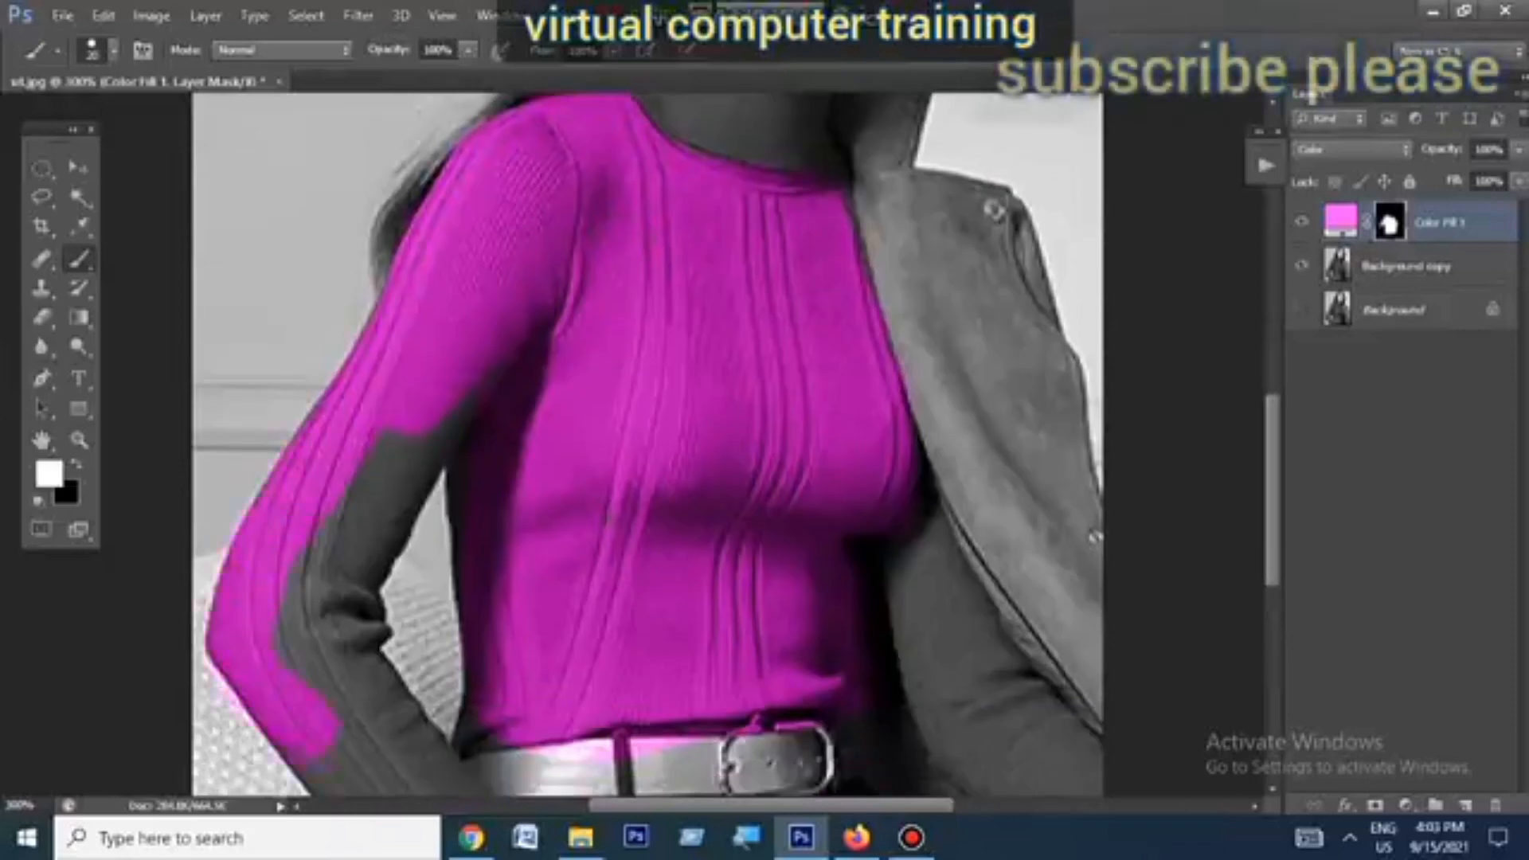
{"action": "left_click_drag", "start_coordinate": [319, 747], "coordinate": [333, 763]}
{"action": "left_click_drag", "start_coordinate": [333, 762], "coordinate": [230, 447]}
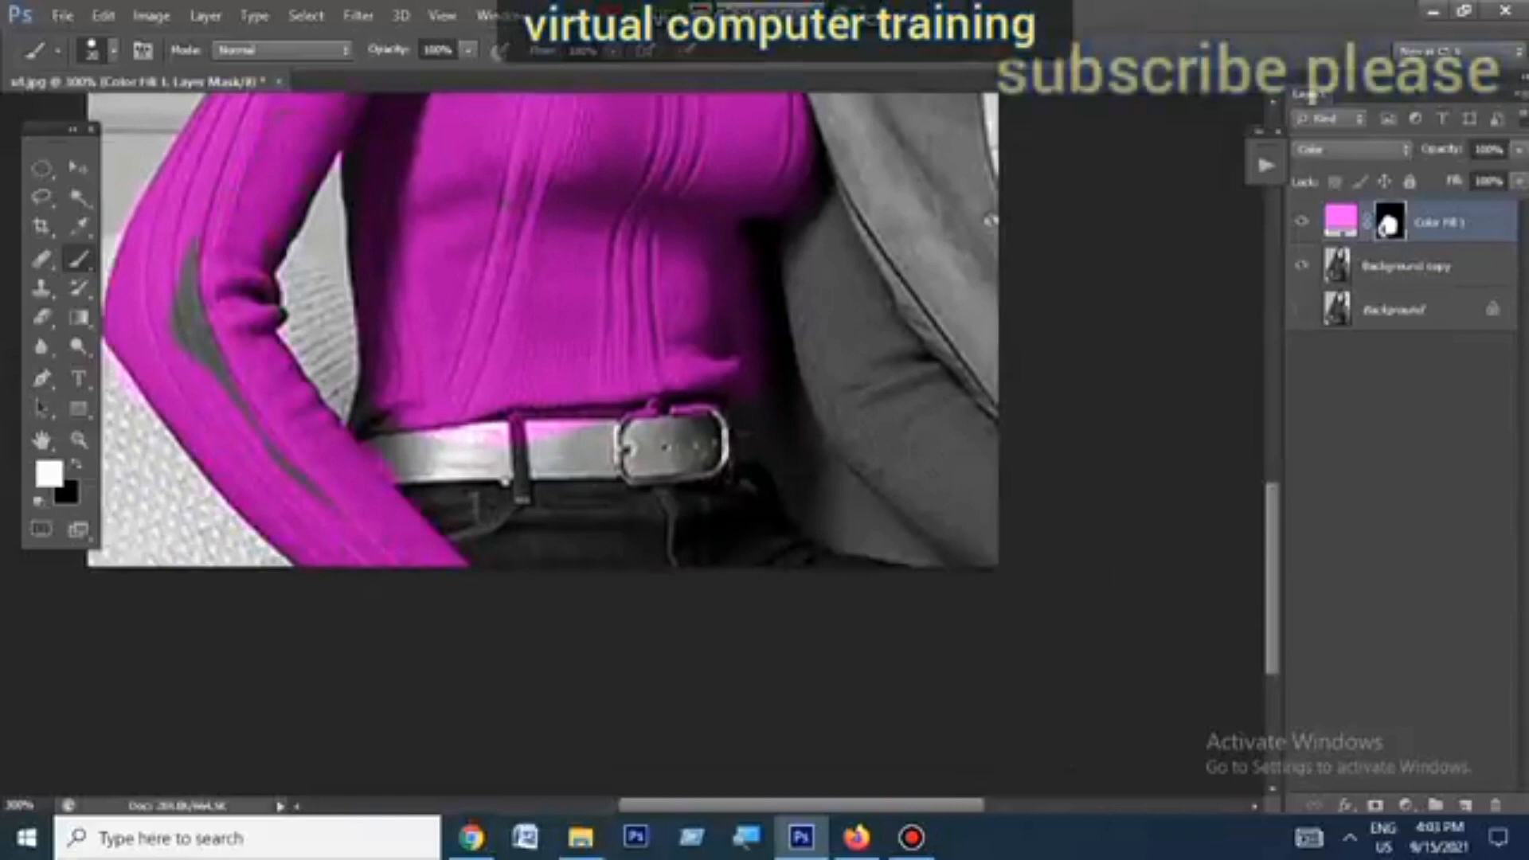
{"action": "scroll", "coordinate": [541, 382], "scroll_direction": "up", "scroll_amount": 1}
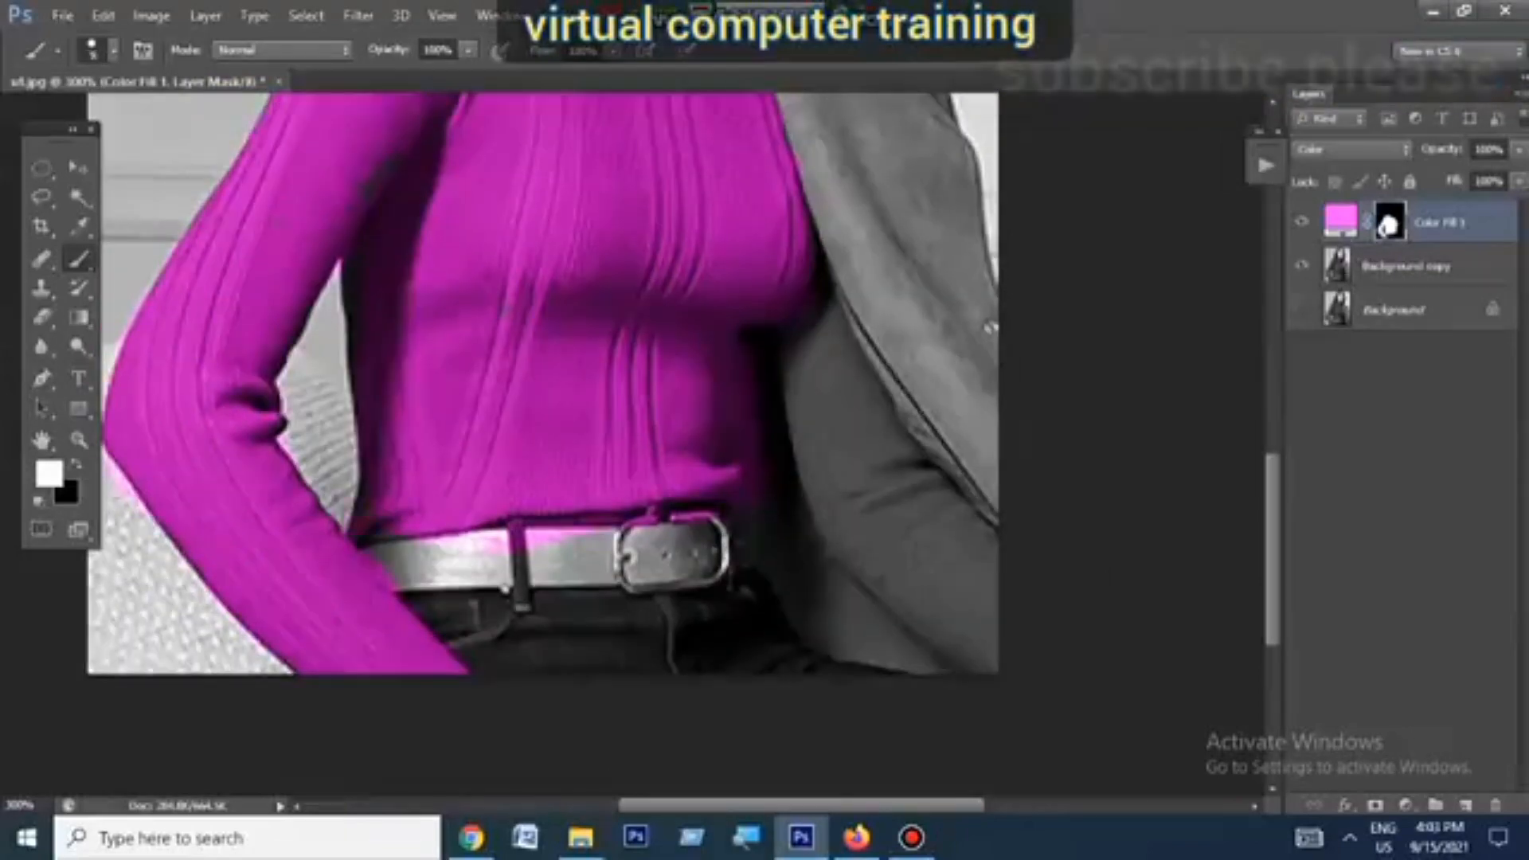
Step: Check the coloured sweater from collar to belt for missed spots along its edges
{"action": "scroll", "coordinate": [544, 399], "scroll_direction": "up", "scroll_amount": 4}
{"action": "scroll", "coordinate": [543, 398], "scroll_direction": "down", "scroll_amount": 2}
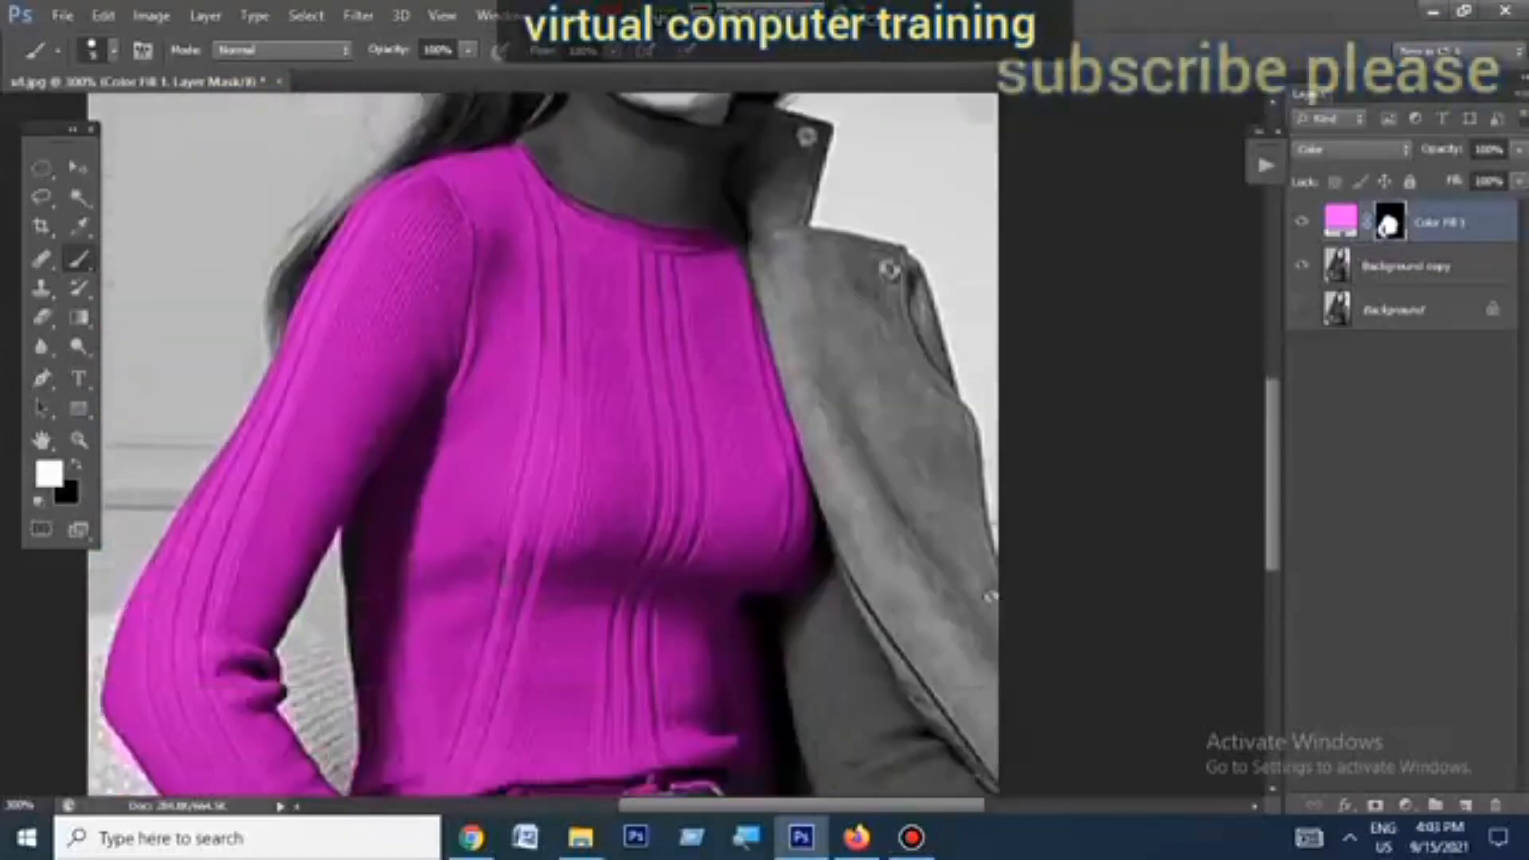
{"action": "scroll", "coordinate": [543, 398], "scroll_direction": "down", "scroll_amount": 1}
{"action": "scroll", "coordinate": [543, 398], "scroll_direction": "up", "scroll_amount": 3}
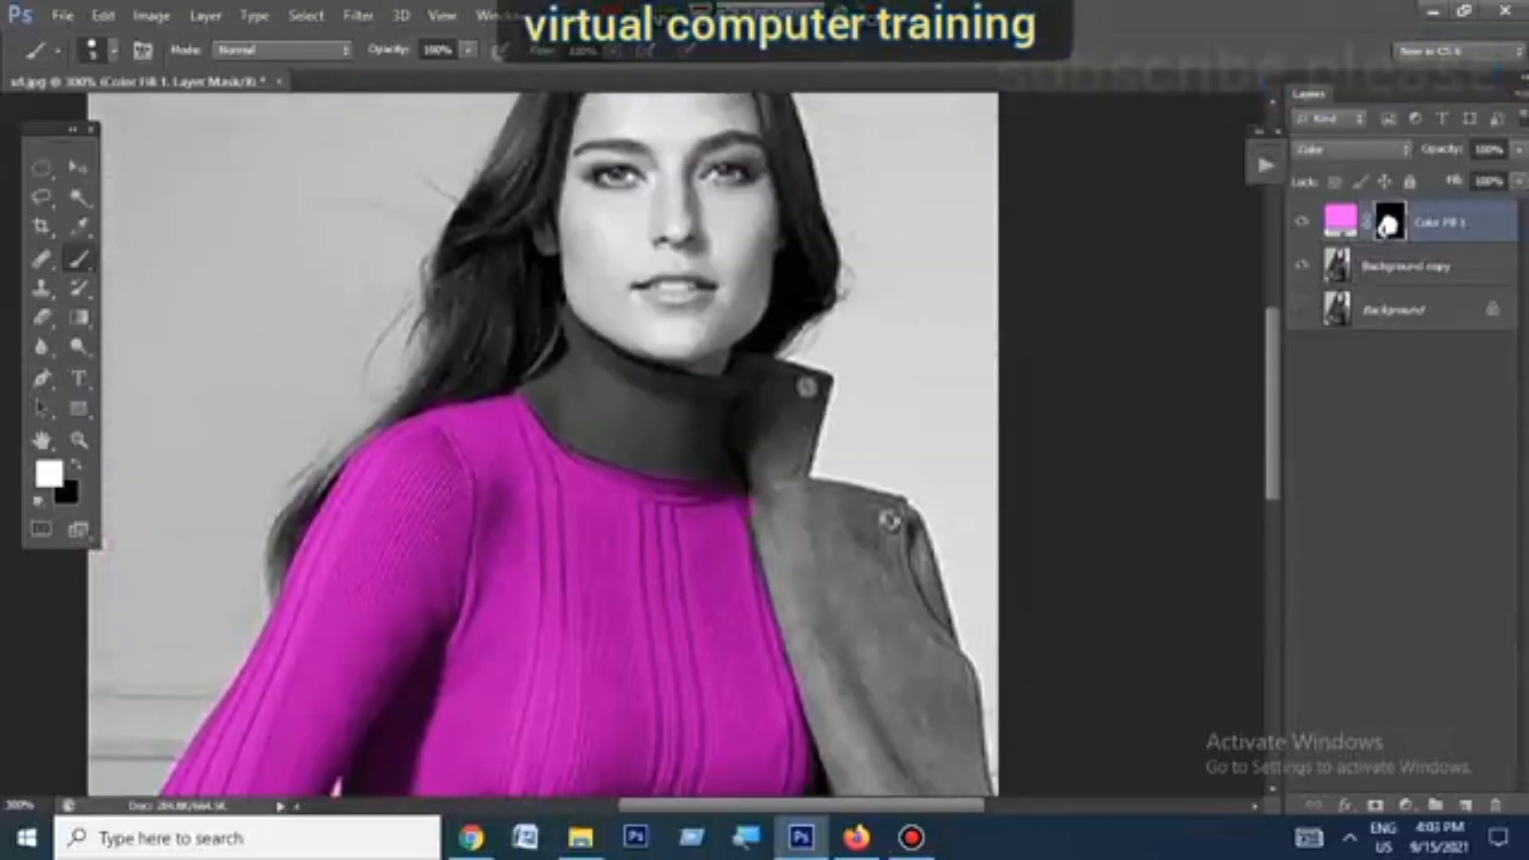
{"action": "scroll", "coordinate": [543, 399], "scroll_direction": "down", "scroll_amount": 3}
{"action": "scroll", "coordinate": [544, 398], "scroll_direction": "down", "scroll_amount": 2}
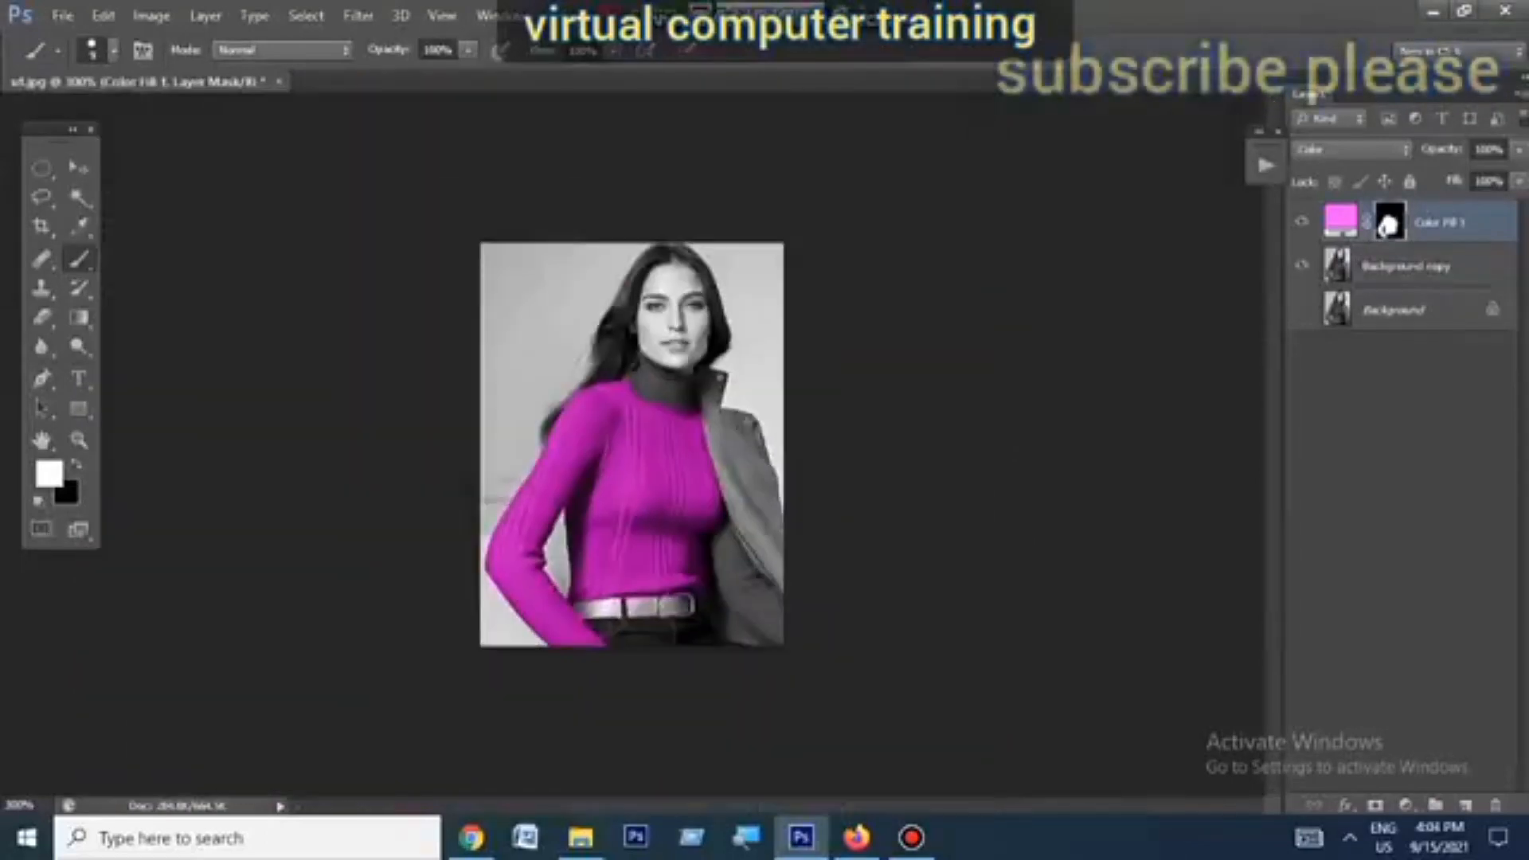
Step: Add a Color Balance adjustment layer directly above the Background copy layer
{"action": "scroll", "coordinate": [665, 286], "scroll_direction": "up", "scroll_amount": 2}
{"action": "key", "text": "v"}
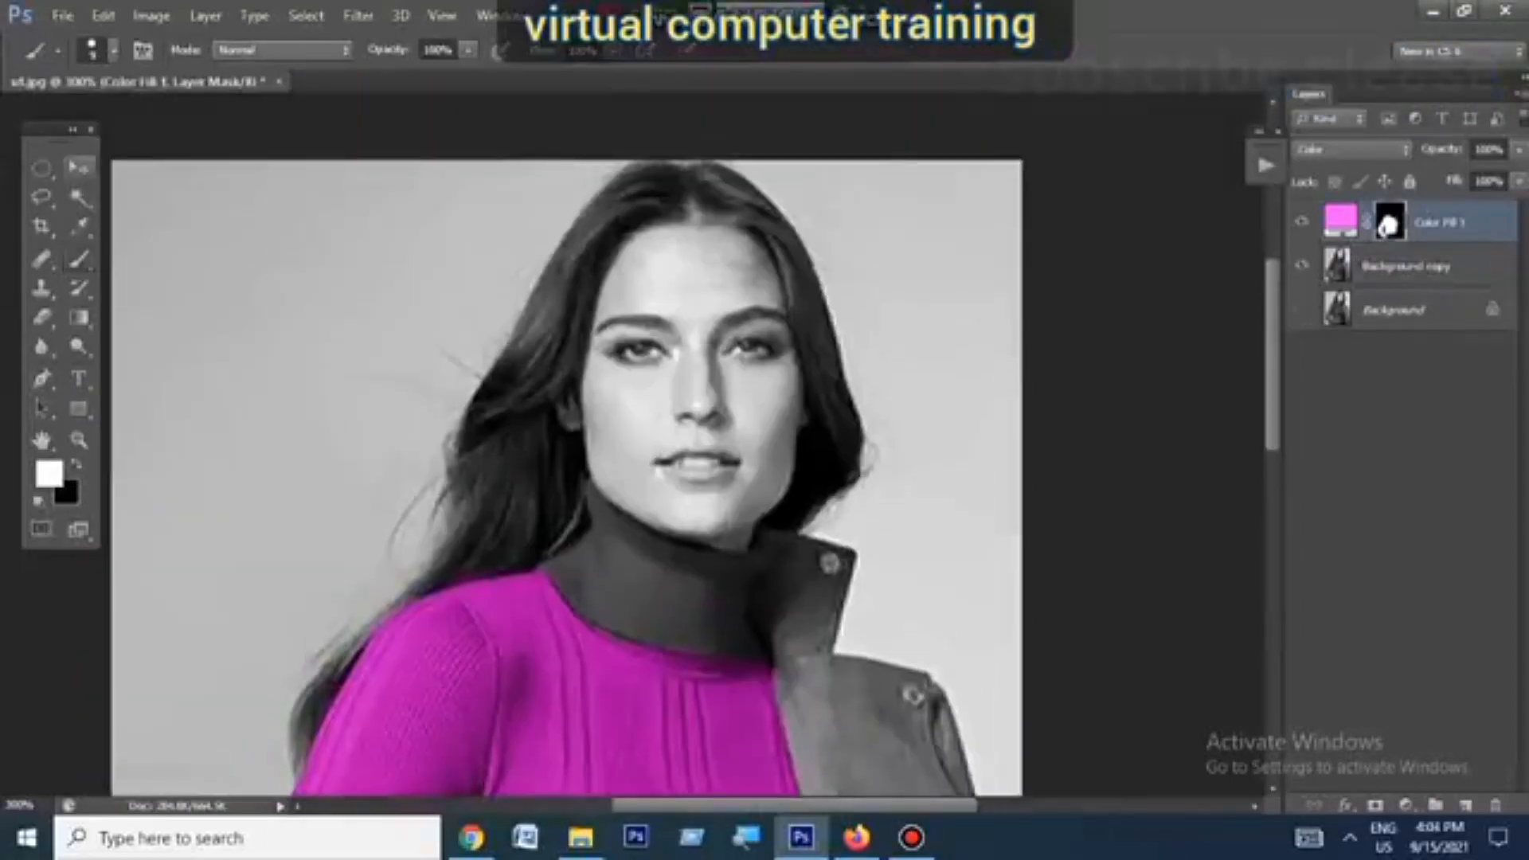
{"action": "left_click", "coordinate": [1405, 266]}
{"action": "key", "text": "super+plus"}
{"action": "left_click", "coordinate": [1406, 804]}
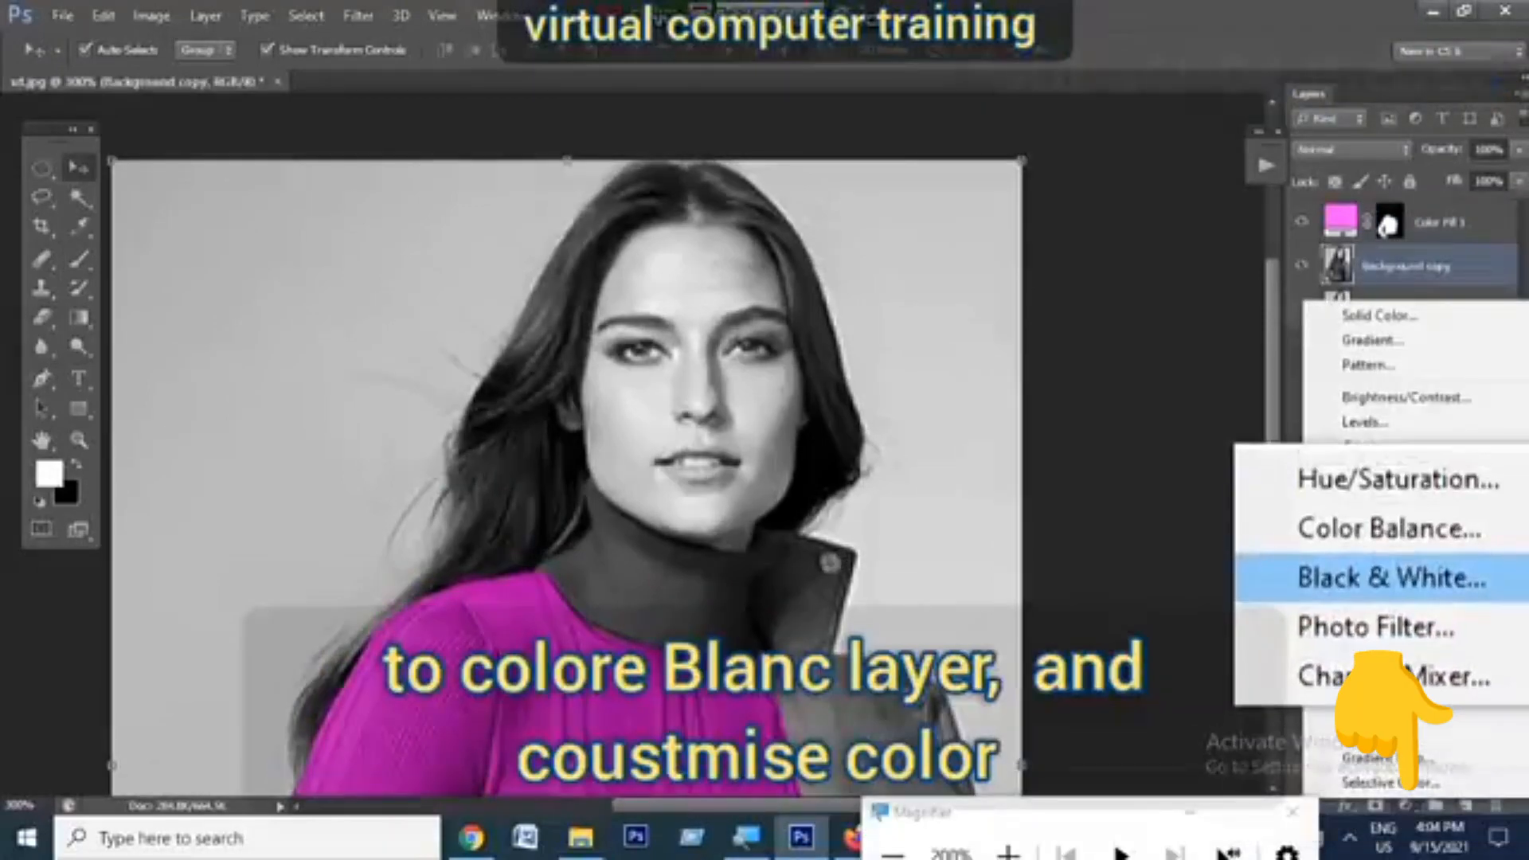
{"action": "left_click", "coordinate": [1386, 549]}
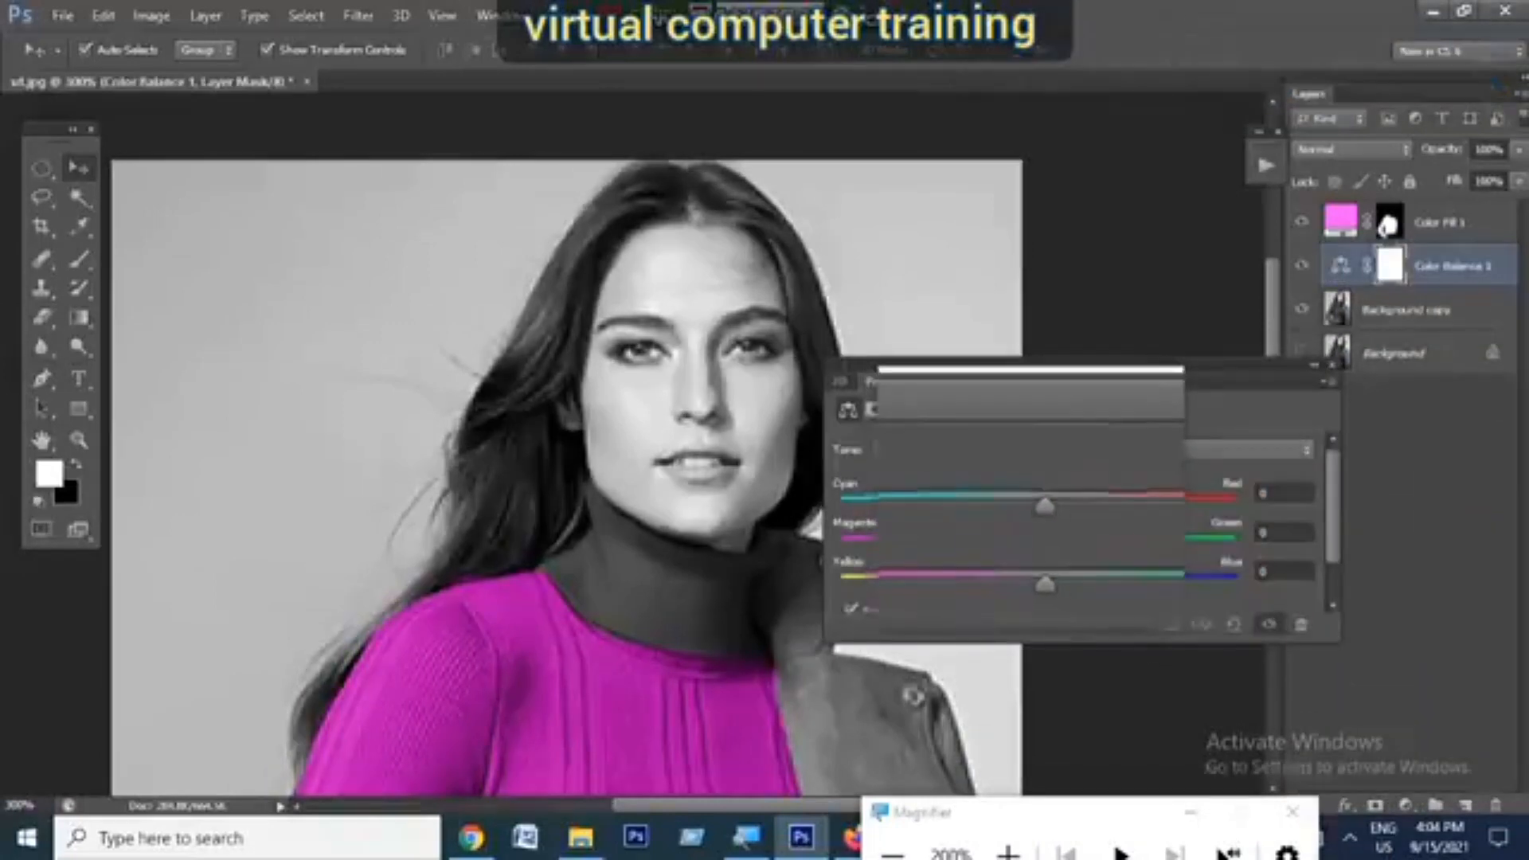
Step: Shift the Color Balance midtones strongly towards red and set the yellow–blue value to -86 for a warm skin tone
{"action": "left_click_drag", "start_coordinate": [1038, 500], "coordinate": [1175, 500]}
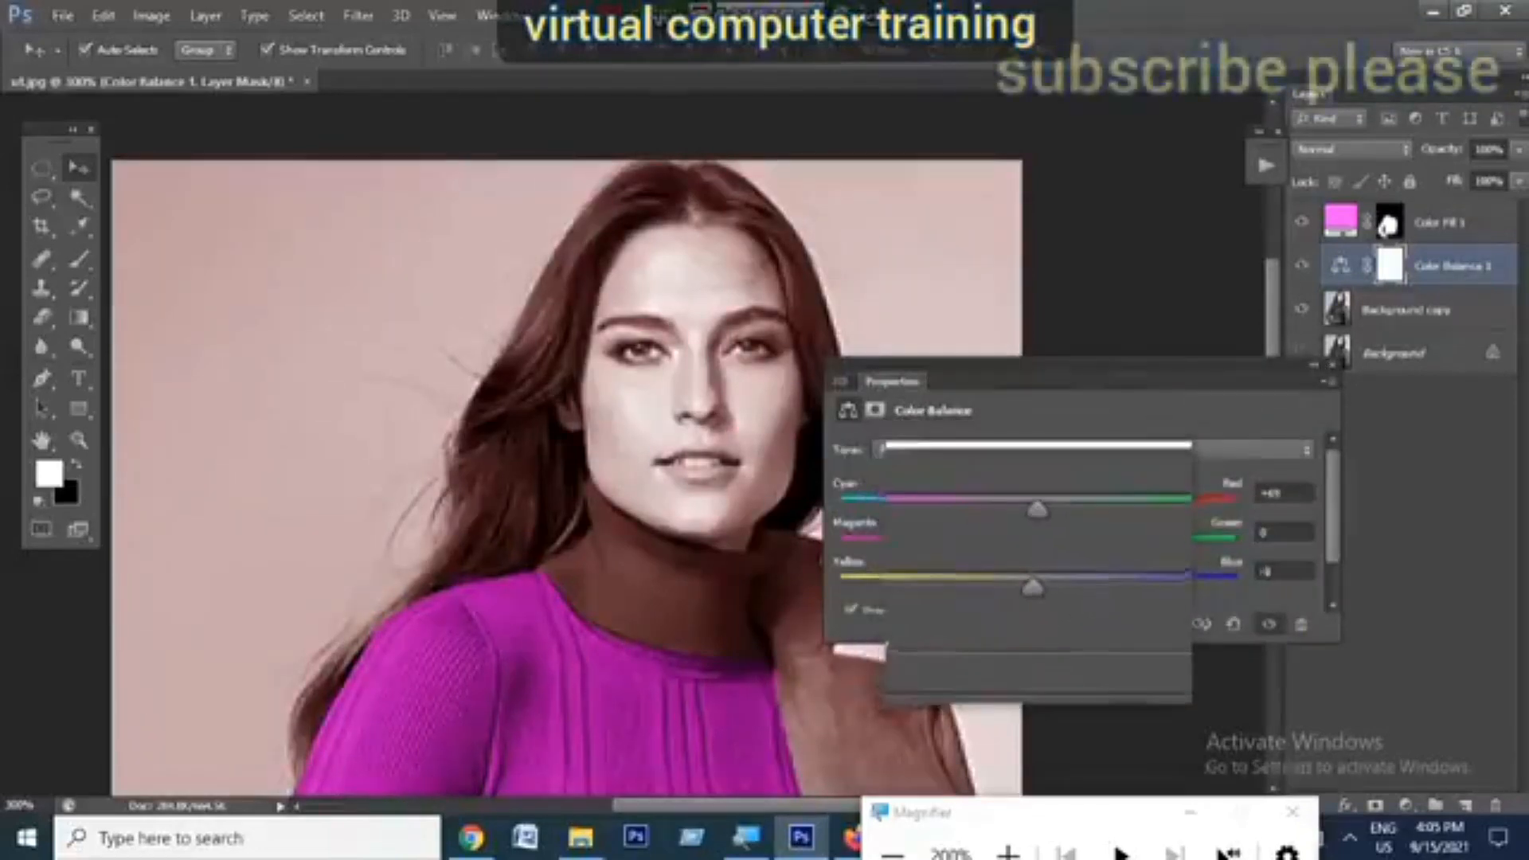
{"action": "left_click_drag", "start_coordinate": [1035, 581], "coordinate": [876, 577]}
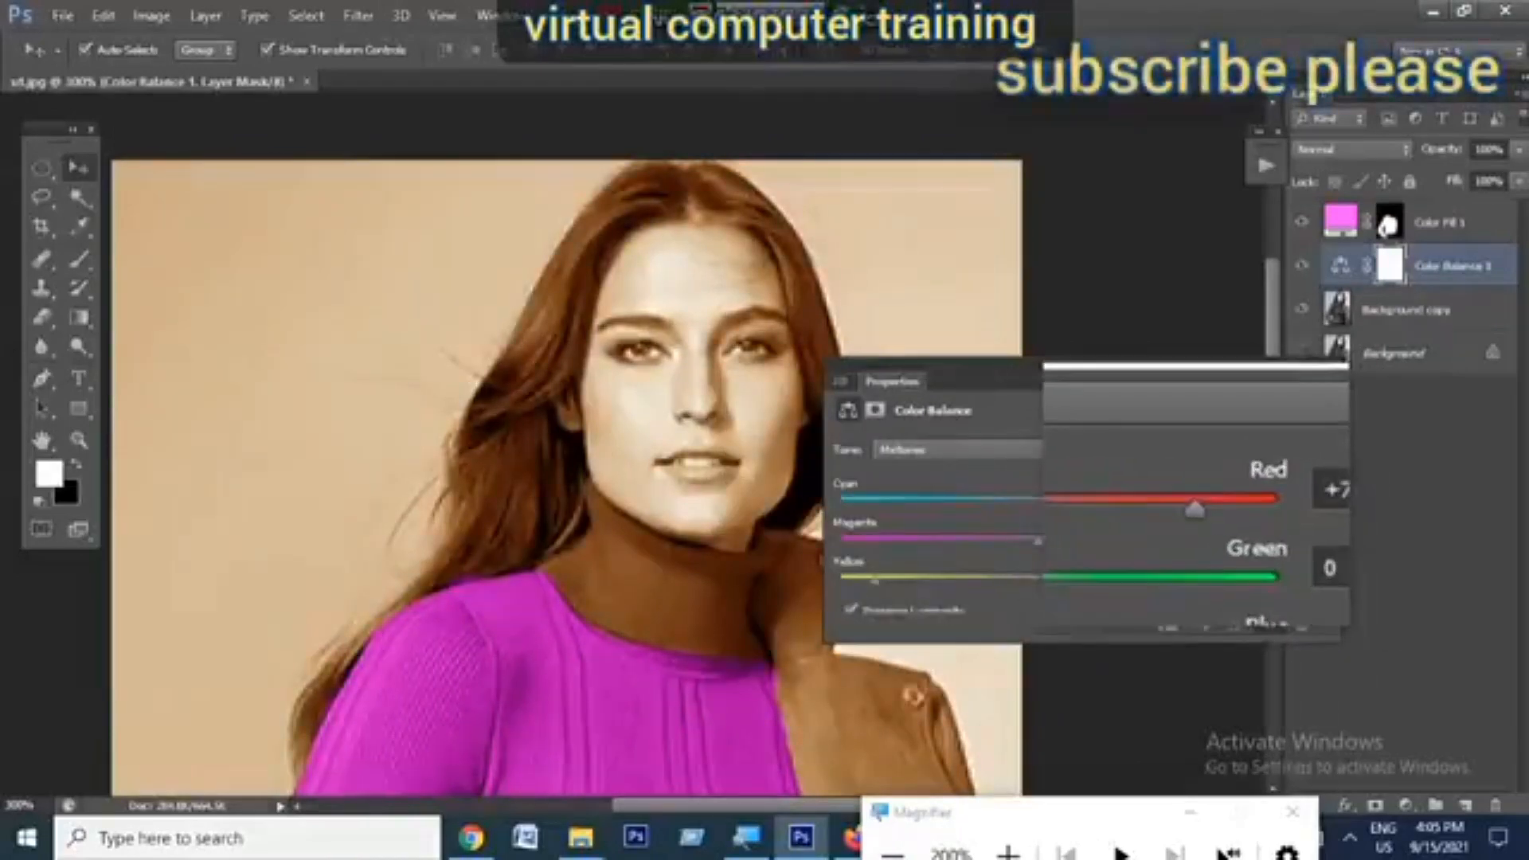
{"action": "left_click_drag", "start_coordinate": [1184, 499], "coordinate": [1173, 499]}
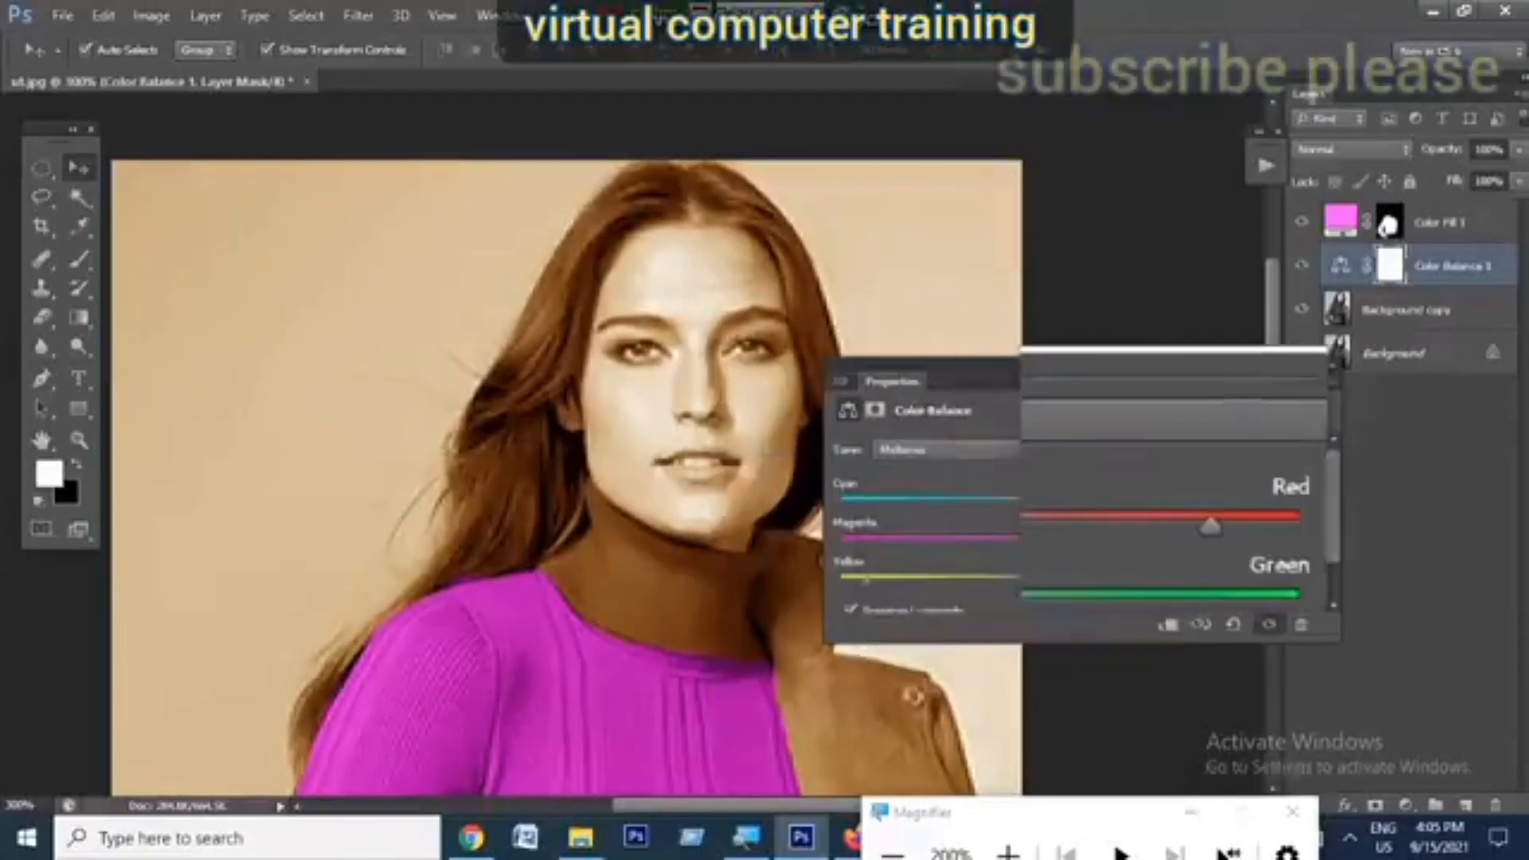
{"action": "left_click", "coordinate": [1204, 498]}
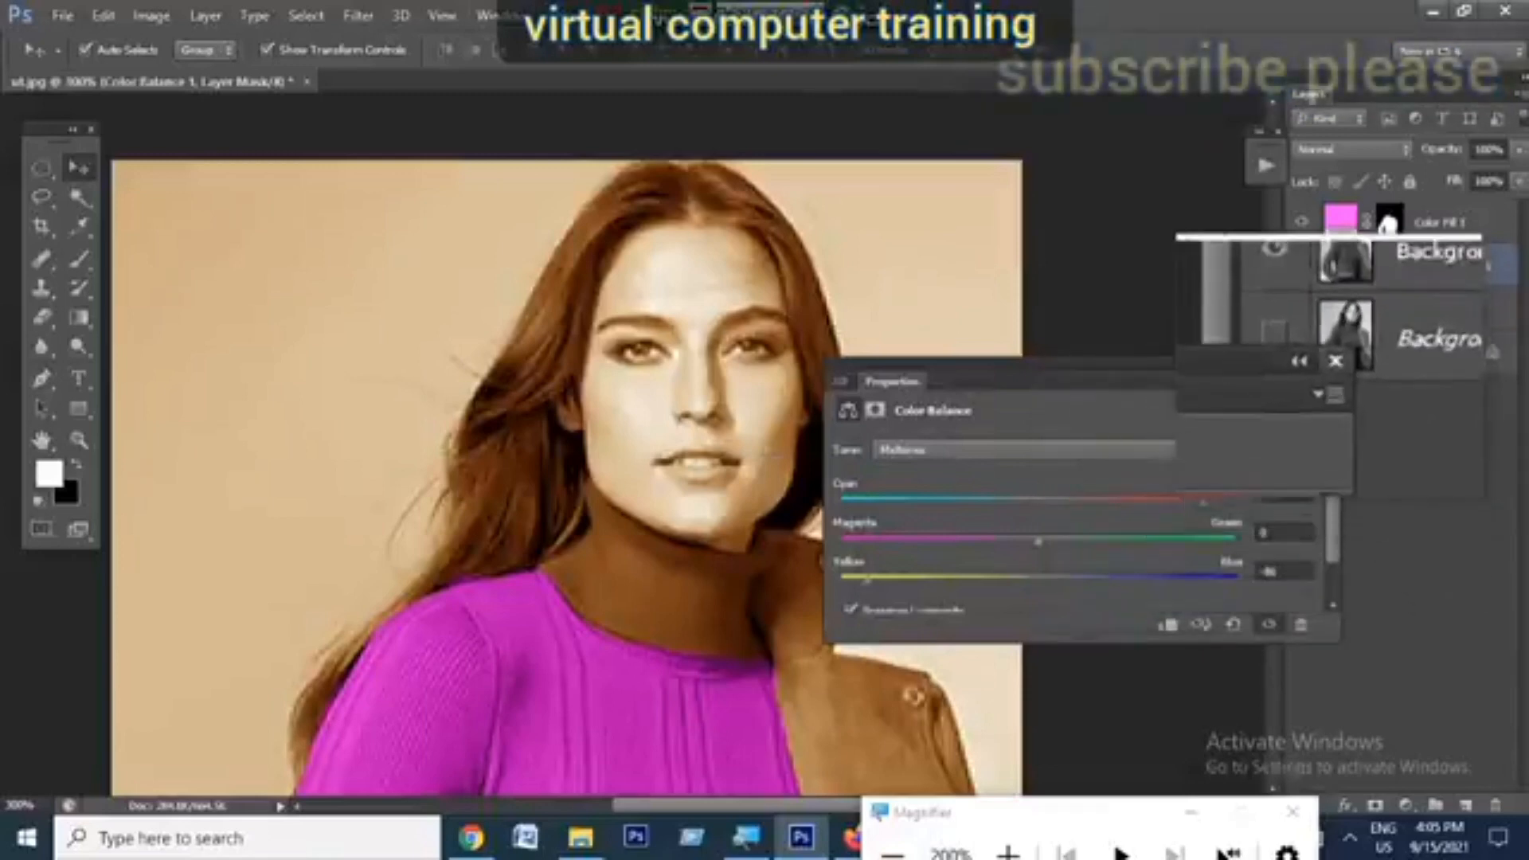
{"action": "left_click", "coordinate": [1337, 363]}
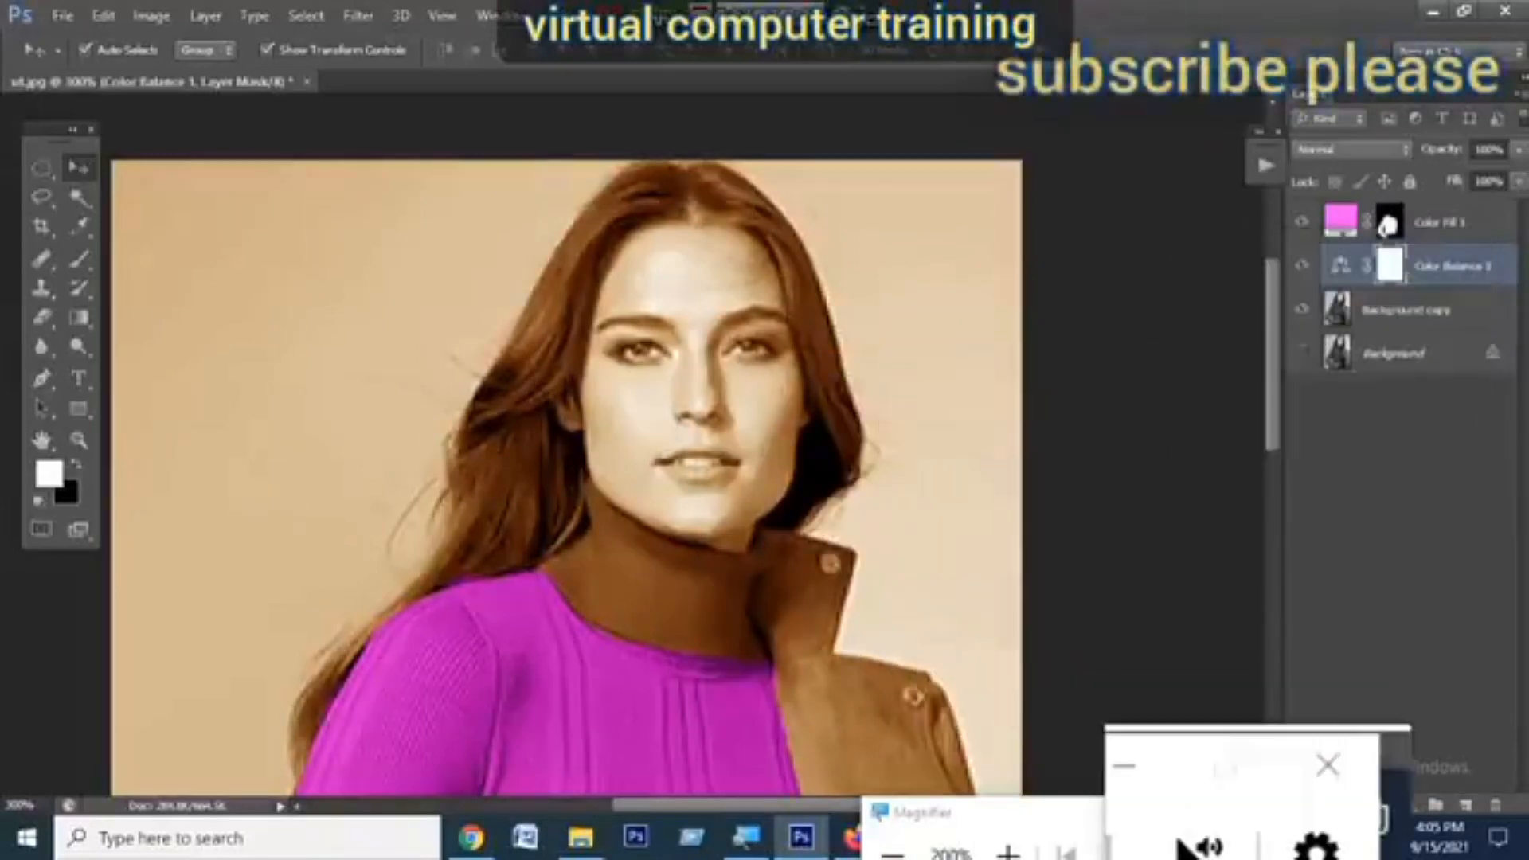
{"action": "left_click", "coordinate": [1306, 809]}
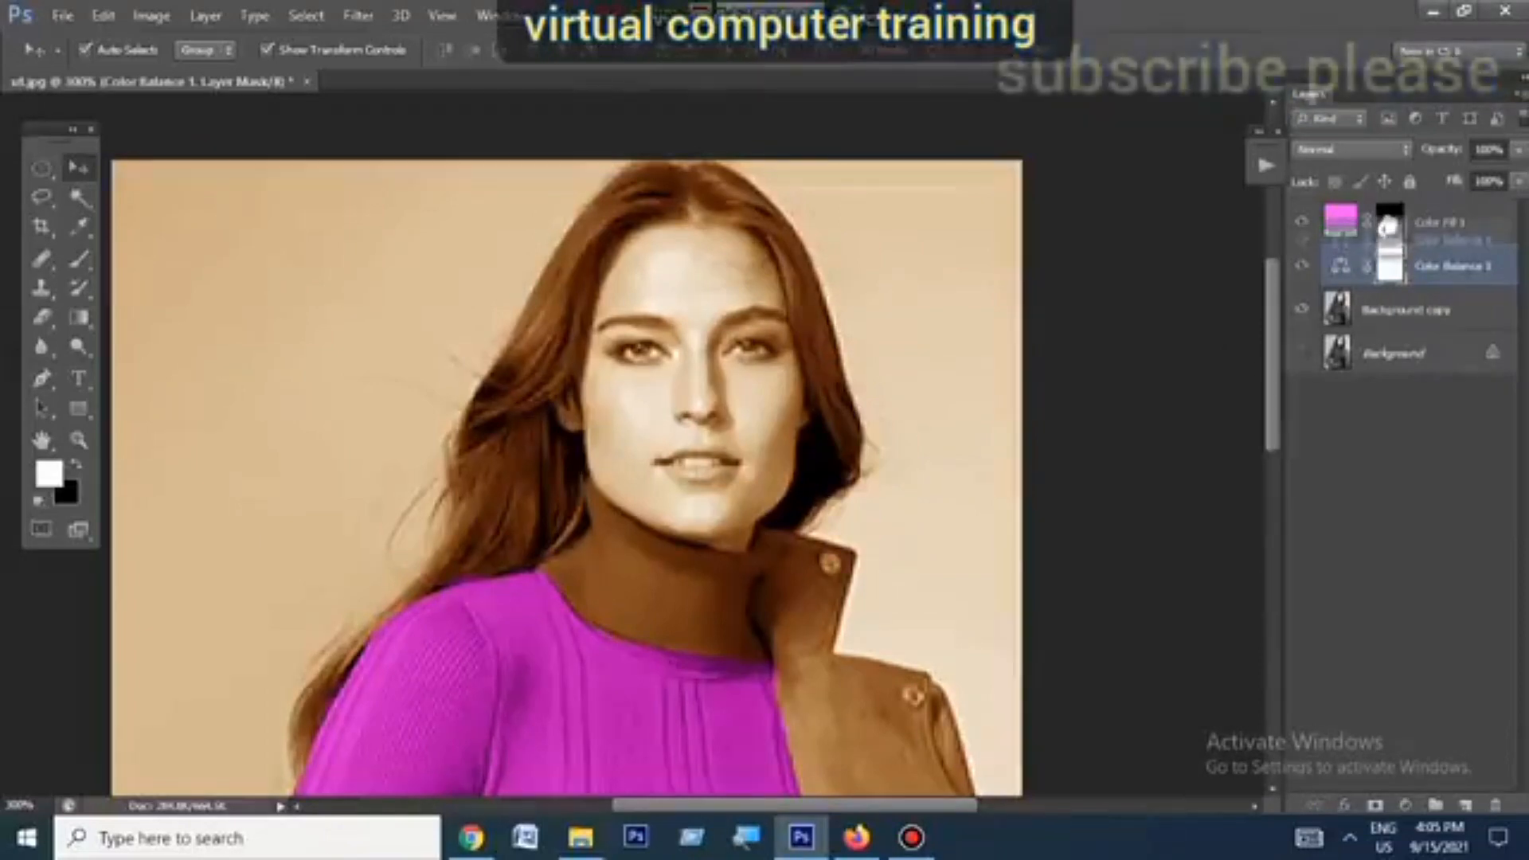
Step: Move the Color Balance layer above the pink fill layer and invert its mask to black
{"action": "key", "text": "ctrl+bracketright"}
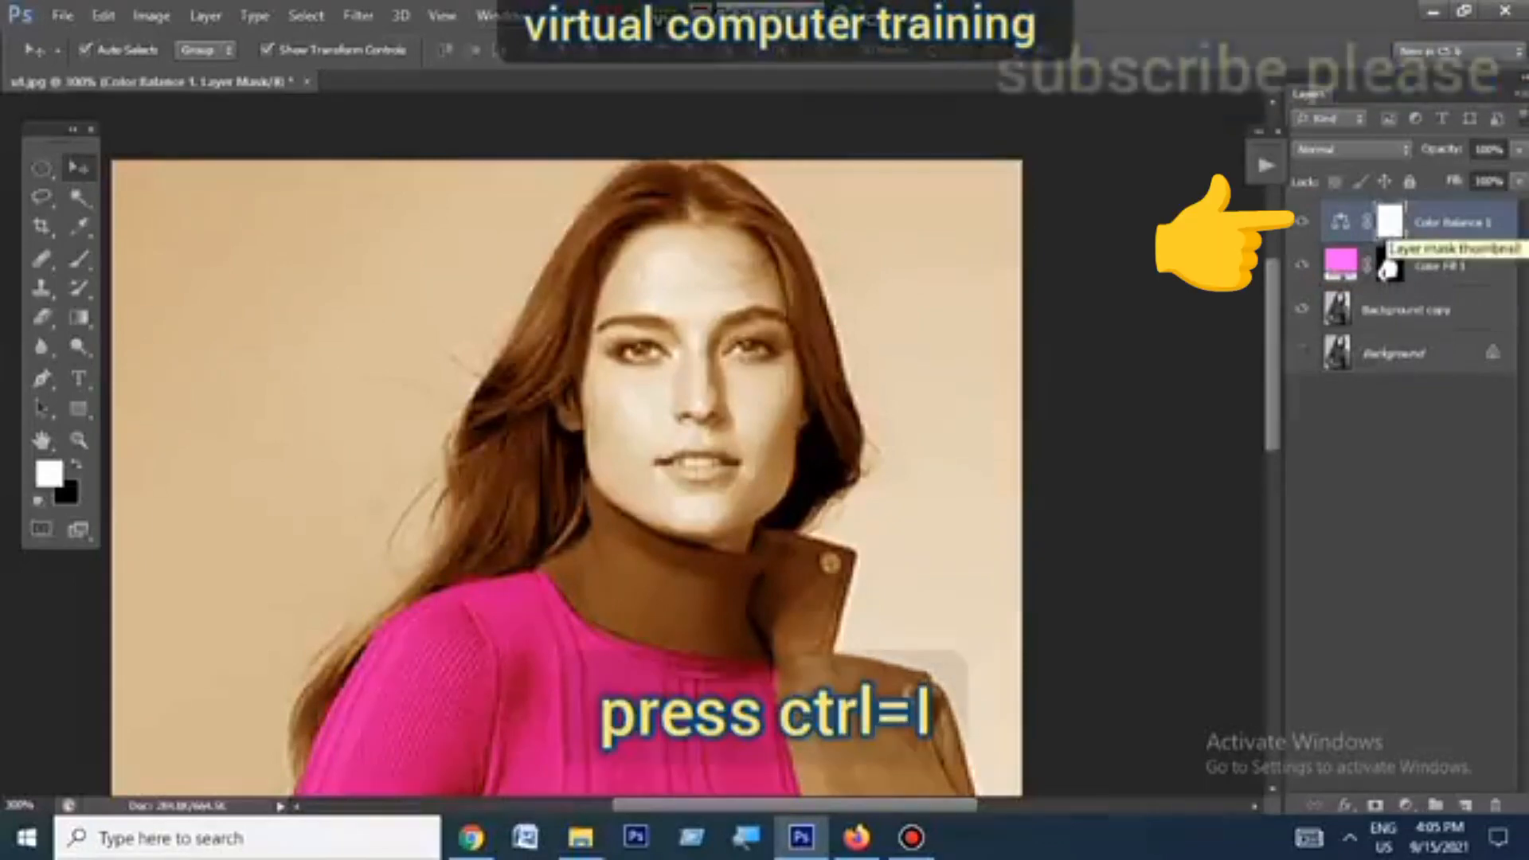
{"action": "key", "text": "ctrl+i"}
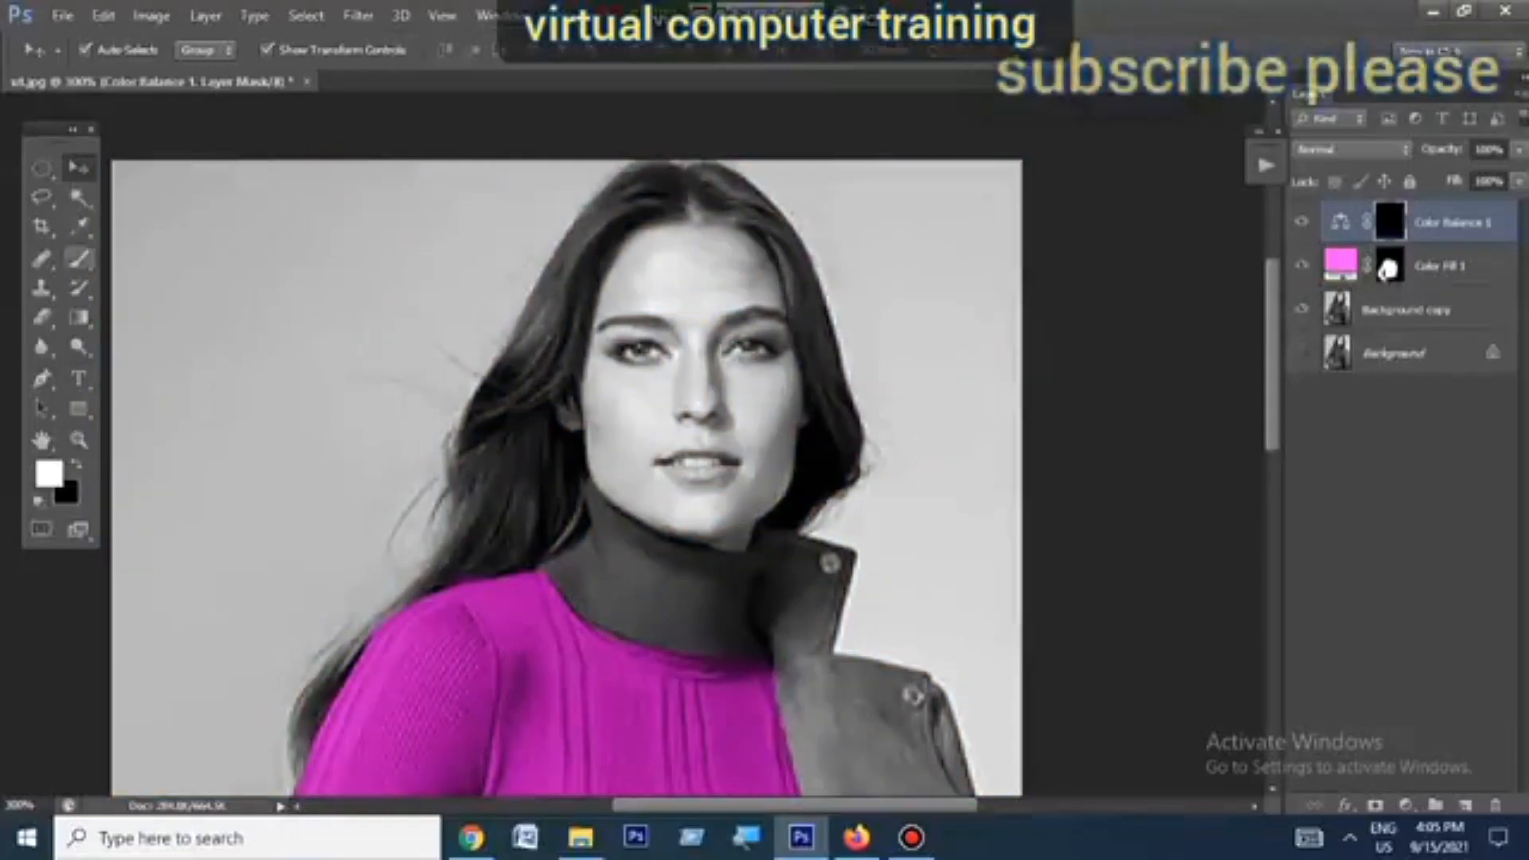
Step: Brush white on the Color Balance mask over the whole face, including the forehead and jaw edges, to reveal the skin tone
{"action": "key", "text": "b"}
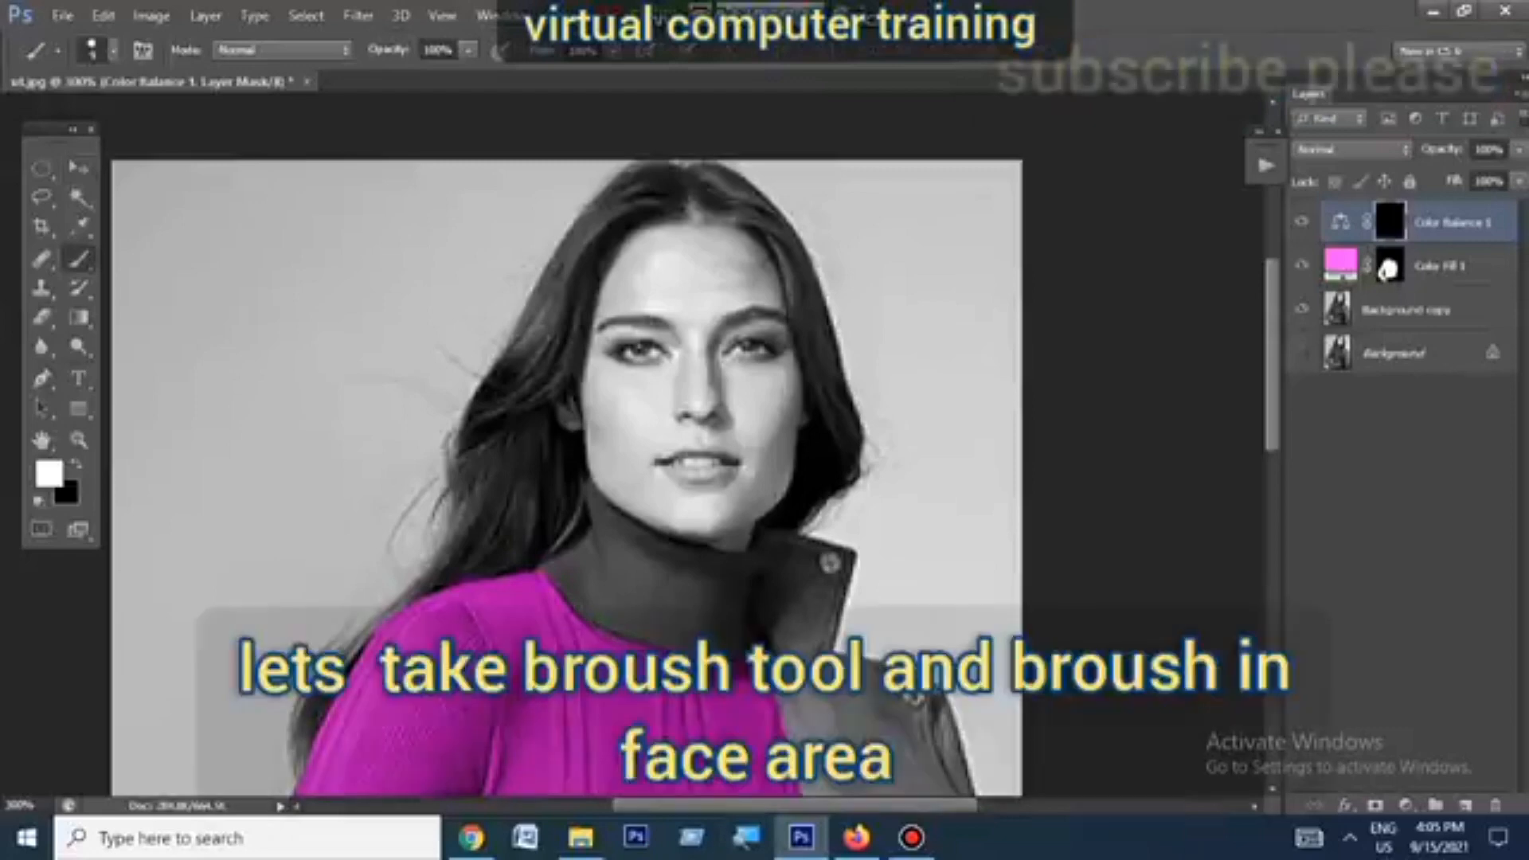
{"action": "left_click_drag", "start_coordinate": [701, 430], "coordinate": [725, 496]}
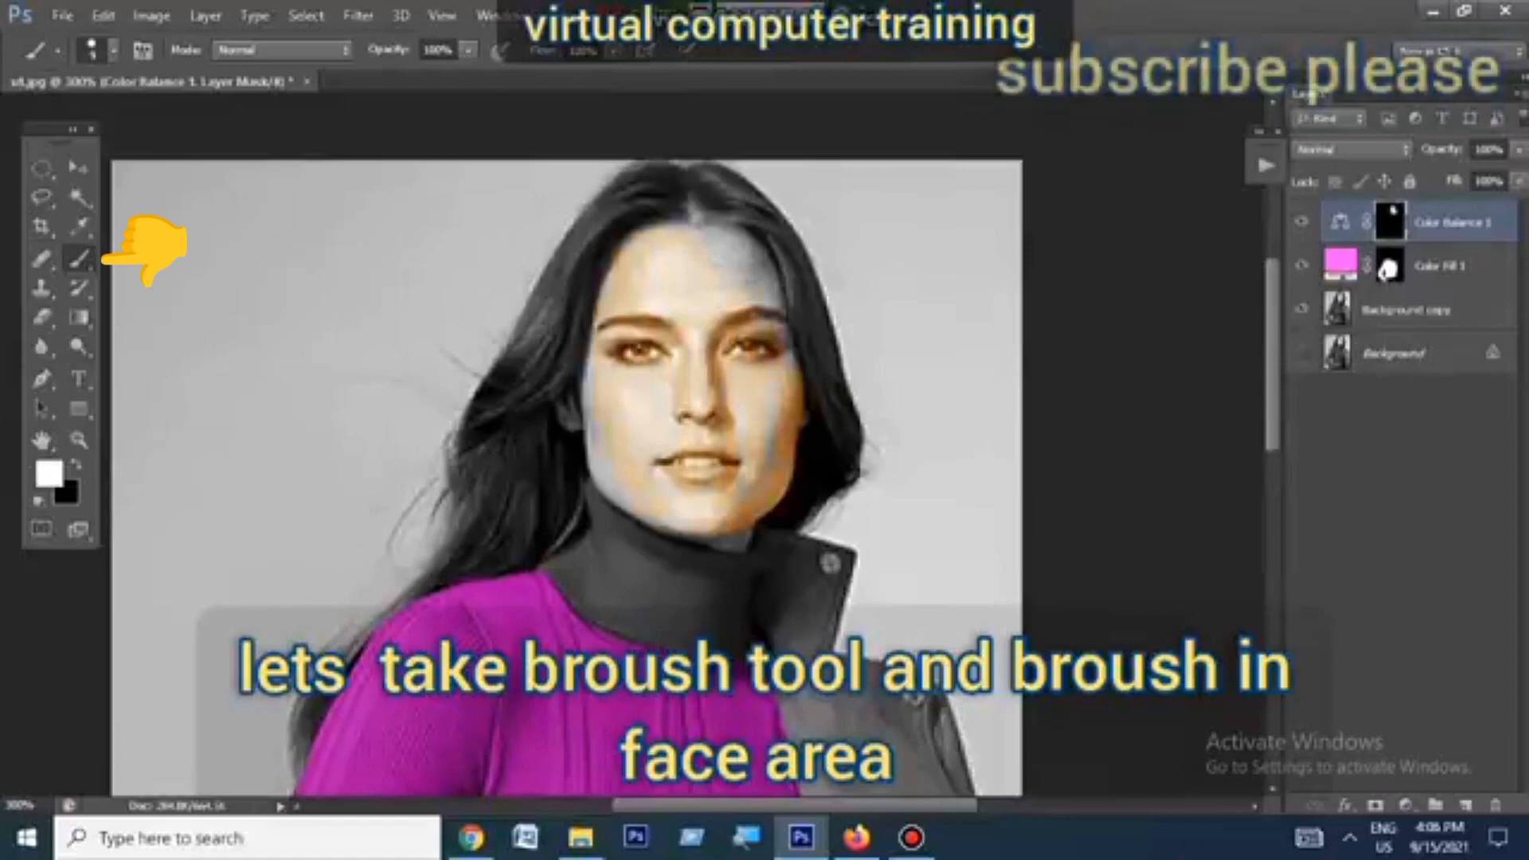
{"action": "key", "text": "ctrl+plus"}
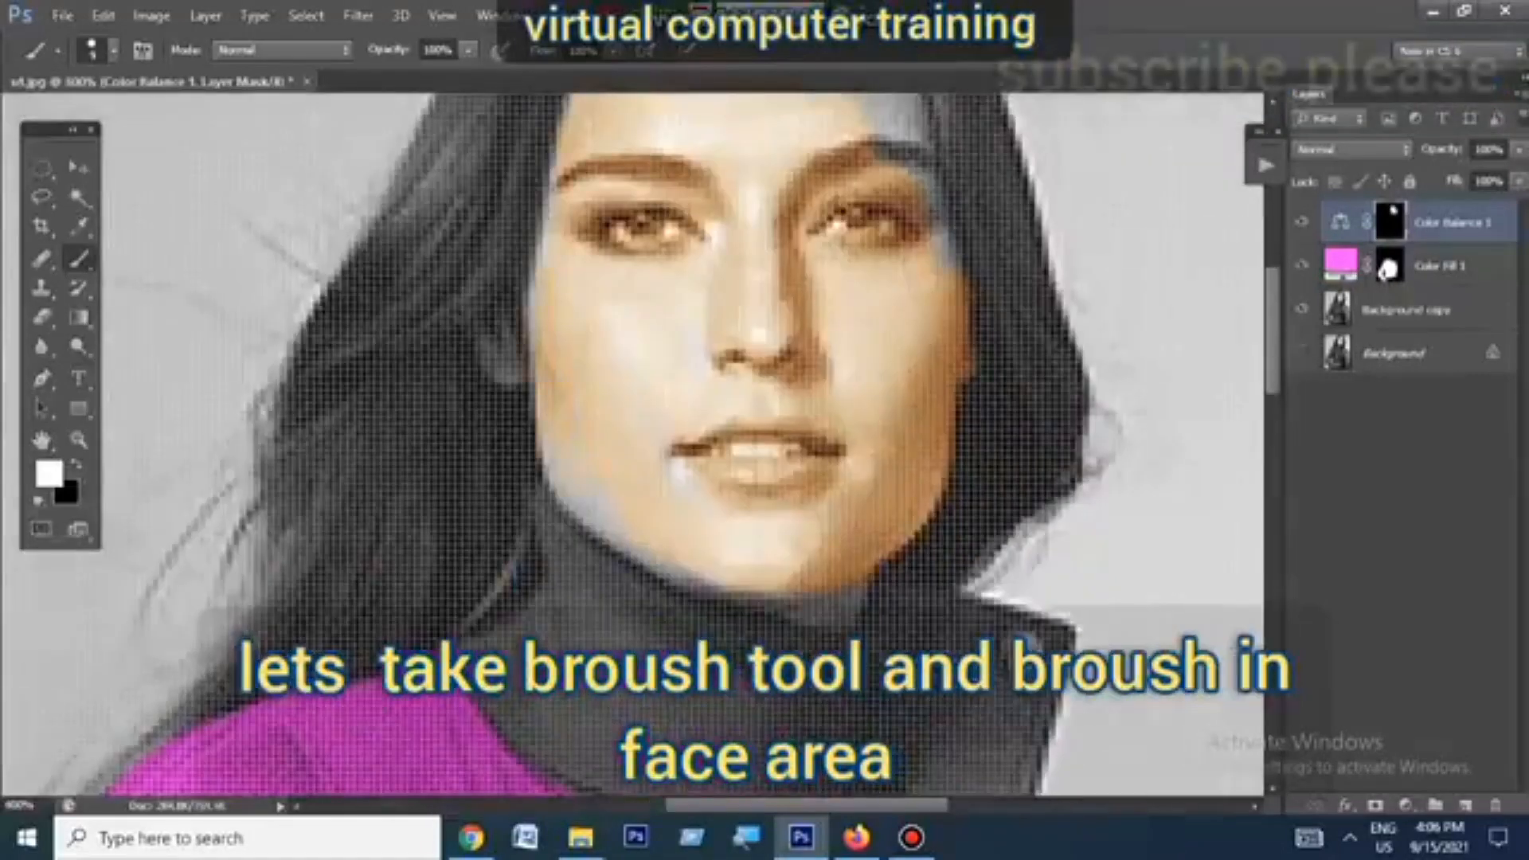
{"action": "scroll", "coordinate": [633, 442], "scroll_direction": "up", "scroll_amount": 5}
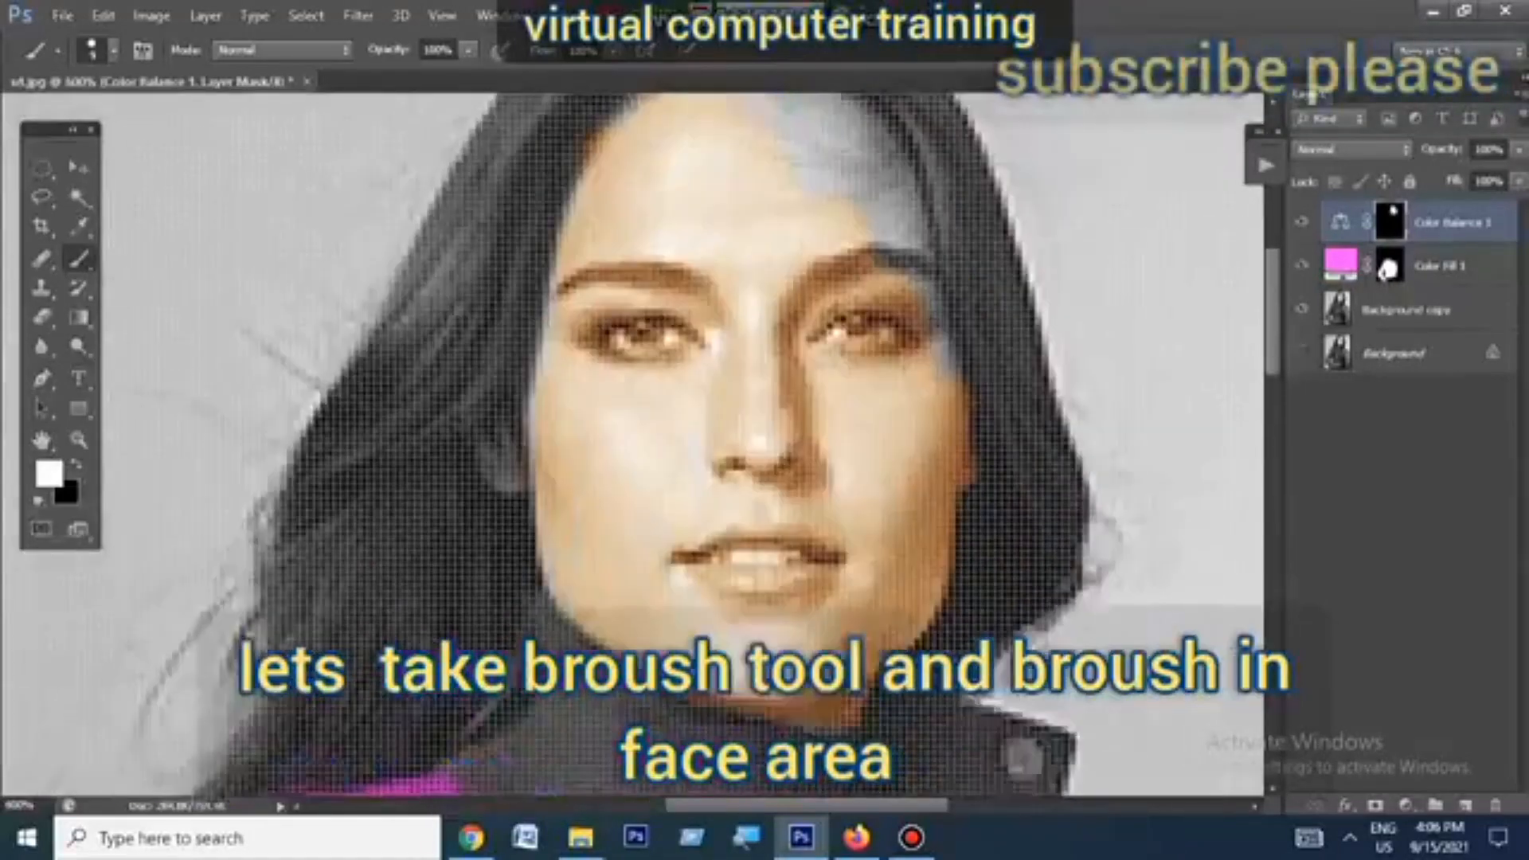
{"action": "mouse_move", "coordinate": [804, 239]}
{"action": "left_mouse_down"}
{"action": "mouse_move", "coordinate": [876, 269]}
{"action": "mouse_move", "coordinate": [938, 440]}
{"action": "mouse_move", "coordinate": [820, 296]}
{"action": "left_mouse_up"}
{"action": "scroll", "coordinate": [804, 302], "scroll_direction": "down", "scroll_amount": 2}
{"action": "scroll", "coordinate": [793, 326], "scroll_direction": "down", "scroll_amount": 4}
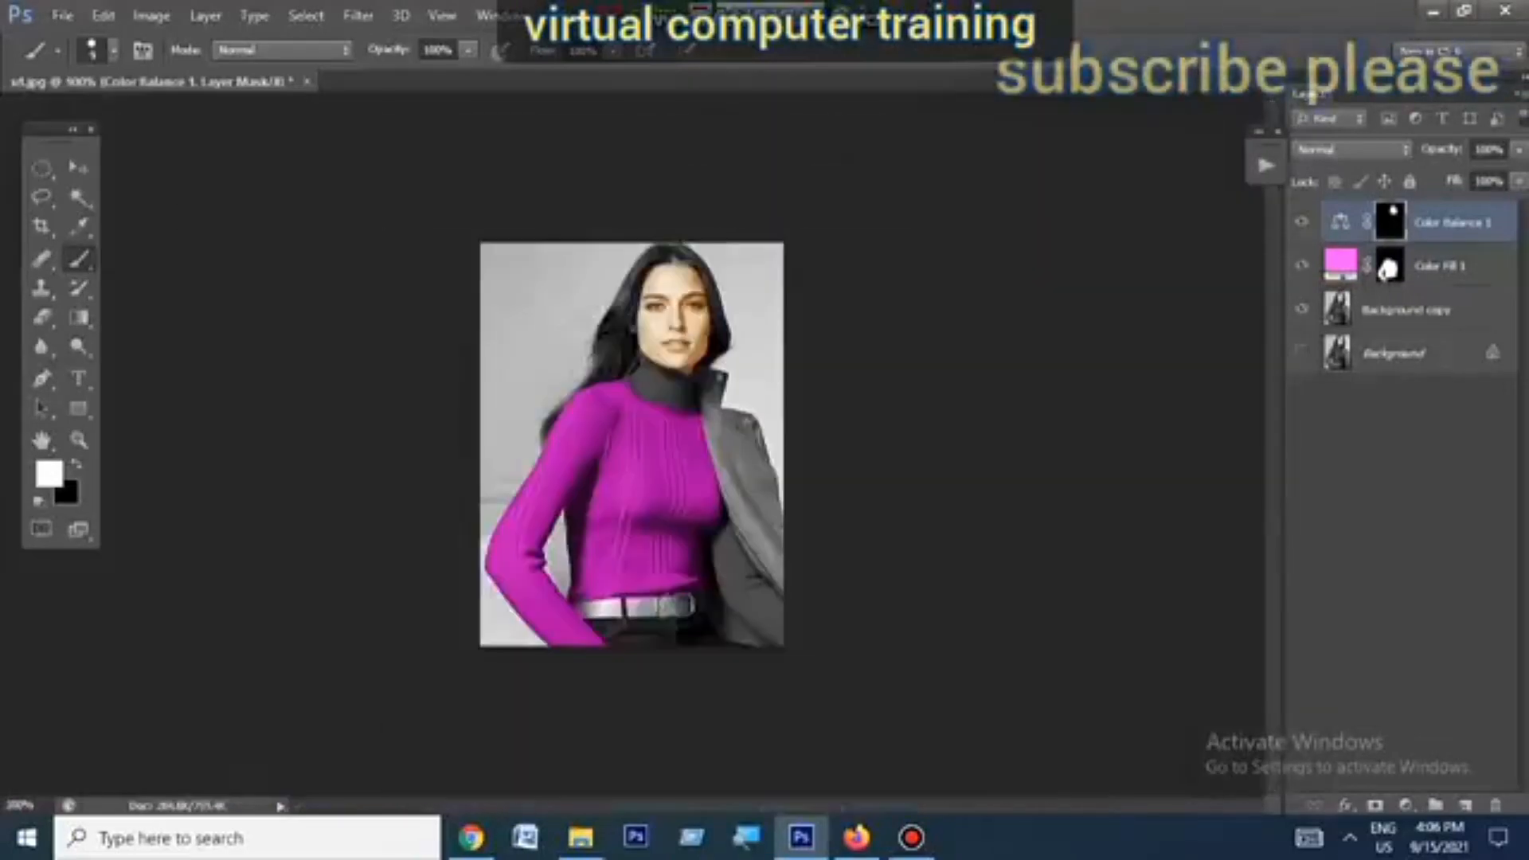
Step: Add a Solid Color fill layer in dark red-brown 3b1919 at the top of the layer stack
{"action": "key", "text": "v"}
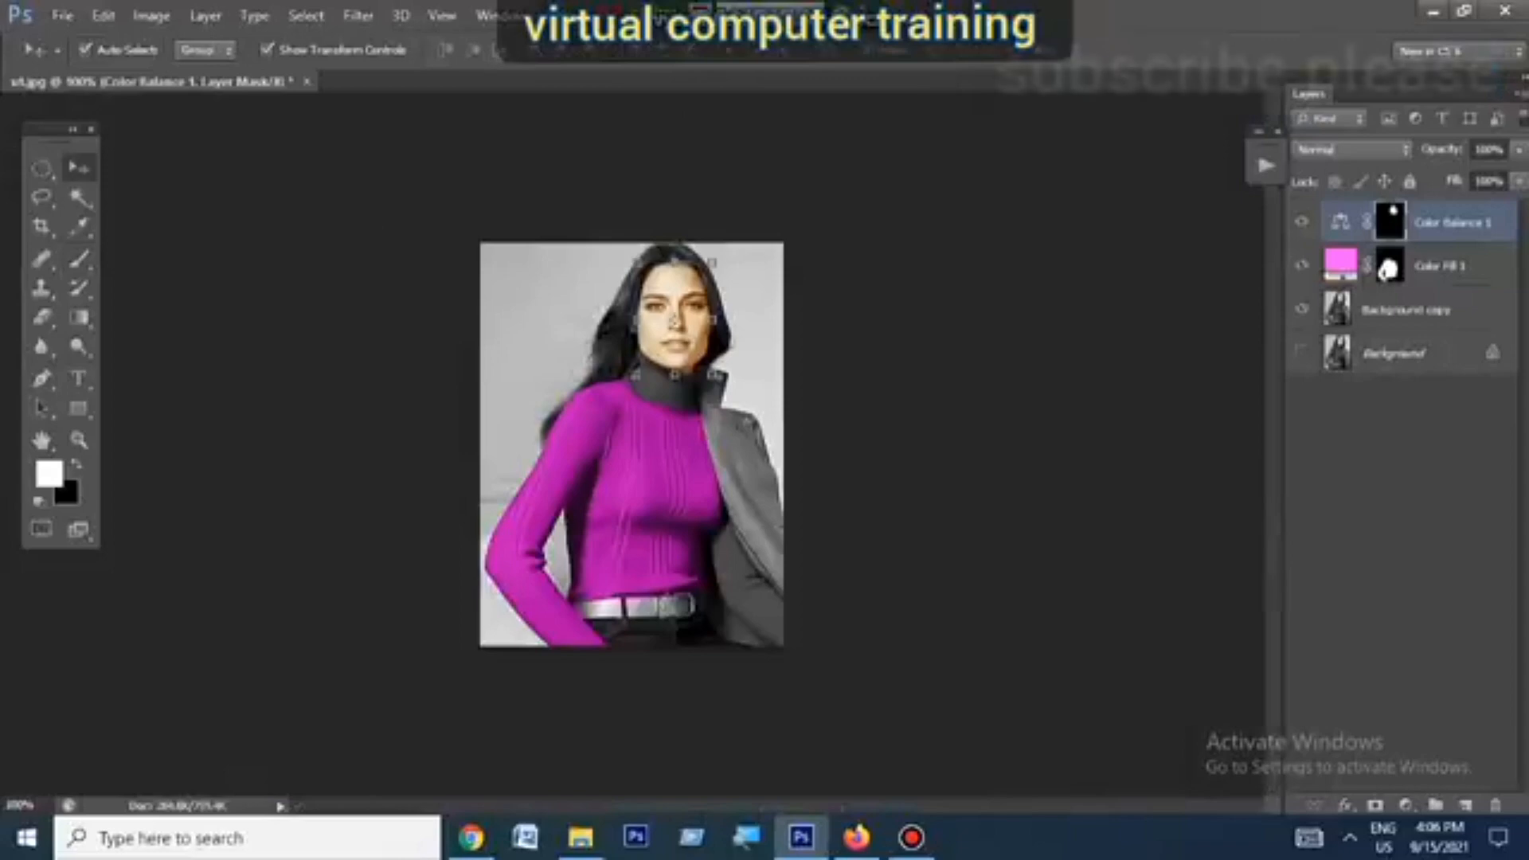
{"action": "left_click", "coordinate": [955, 382]}
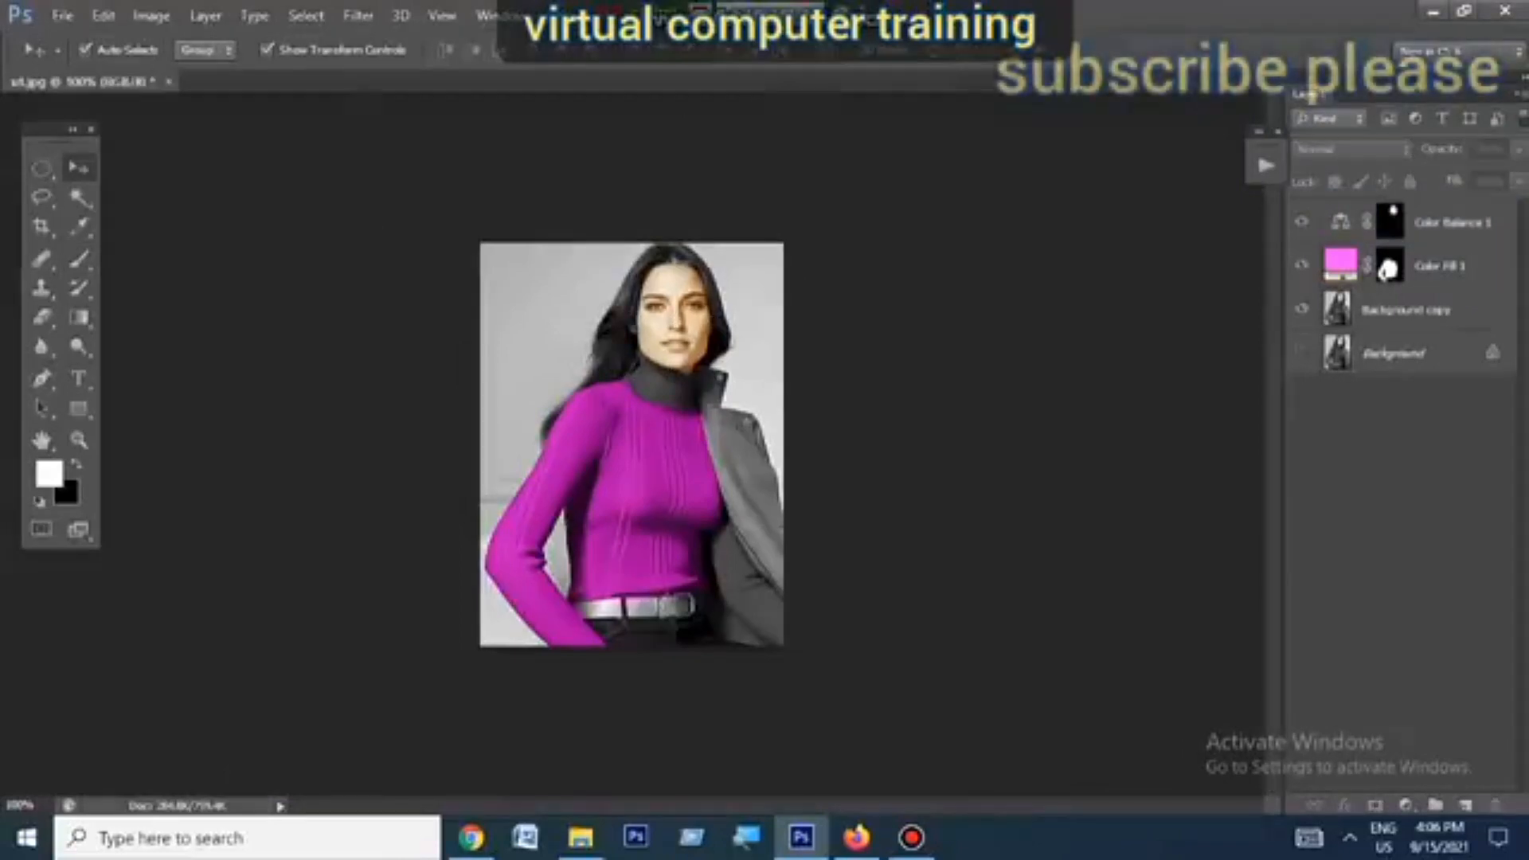
{"action": "left_click", "coordinate": [1406, 805]}
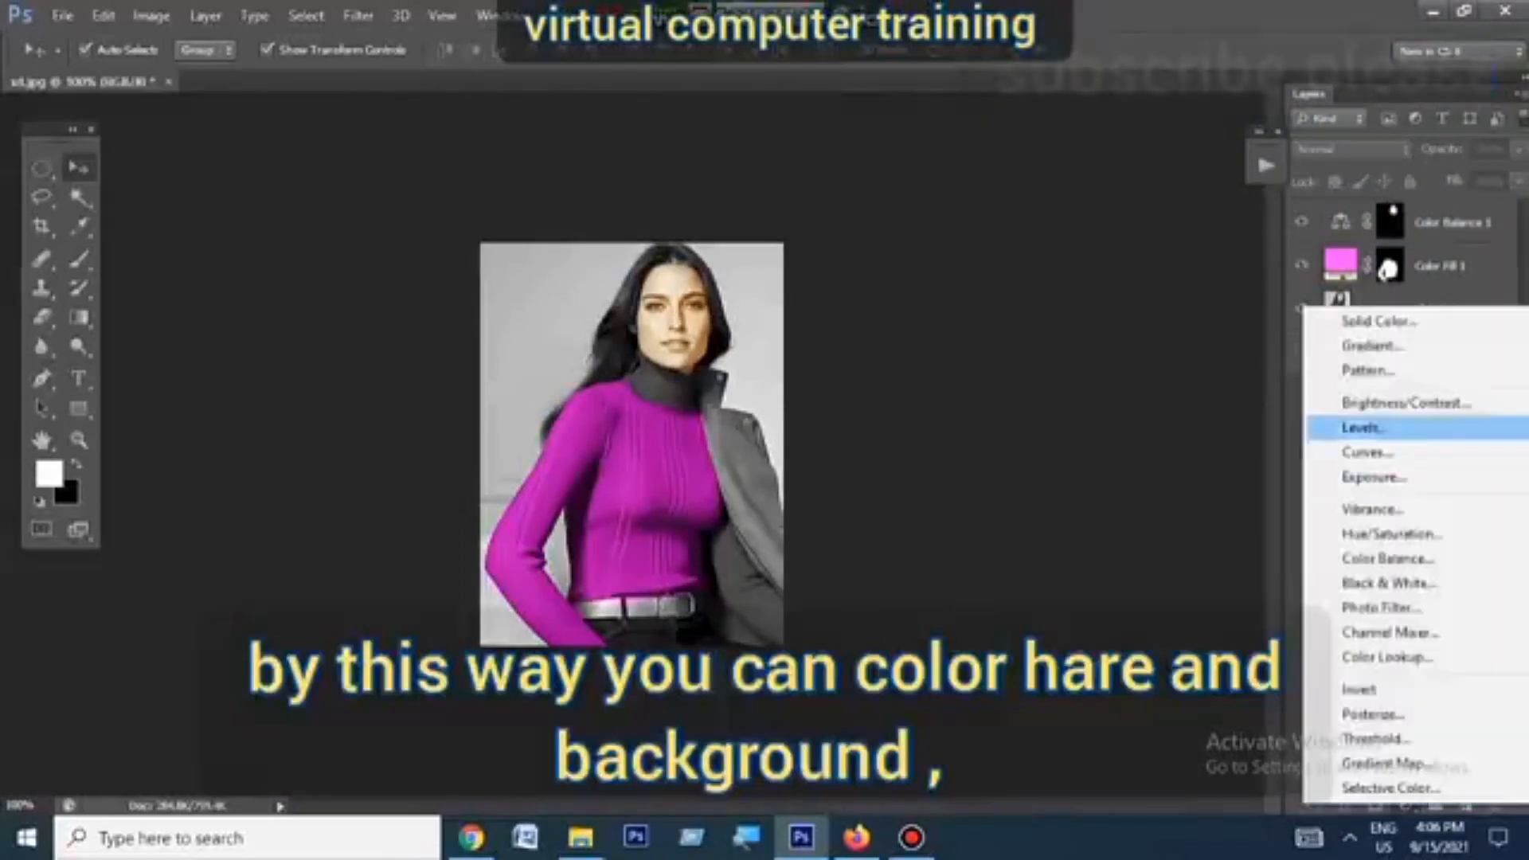
{"action": "left_click", "coordinate": [1377, 321]}
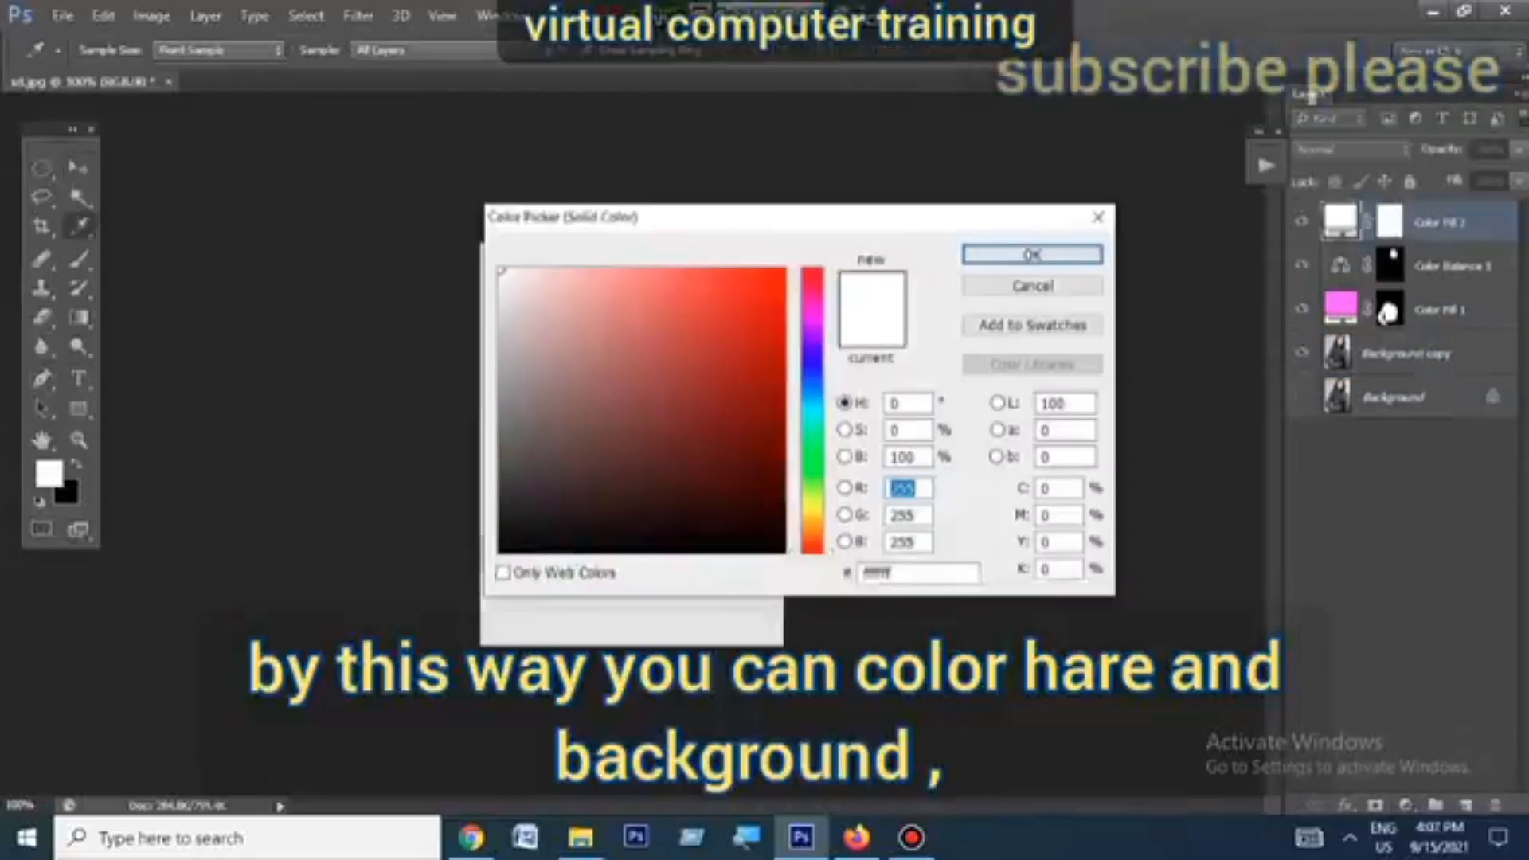
{"action": "mouse_move", "coordinate": [543, 493]}
{"action": "left_mouse_down"}
{"action": "mouse_move", "coordinate": [515, 511]}
{"action": "mouse_move", "coordinate": [570, 492]}
{"action": "mouse_move", "coordinate": [676, 522]}
{"action": "mouse_move", "coordinate": [666, 487]}
{"action": "left_mouse_up"}
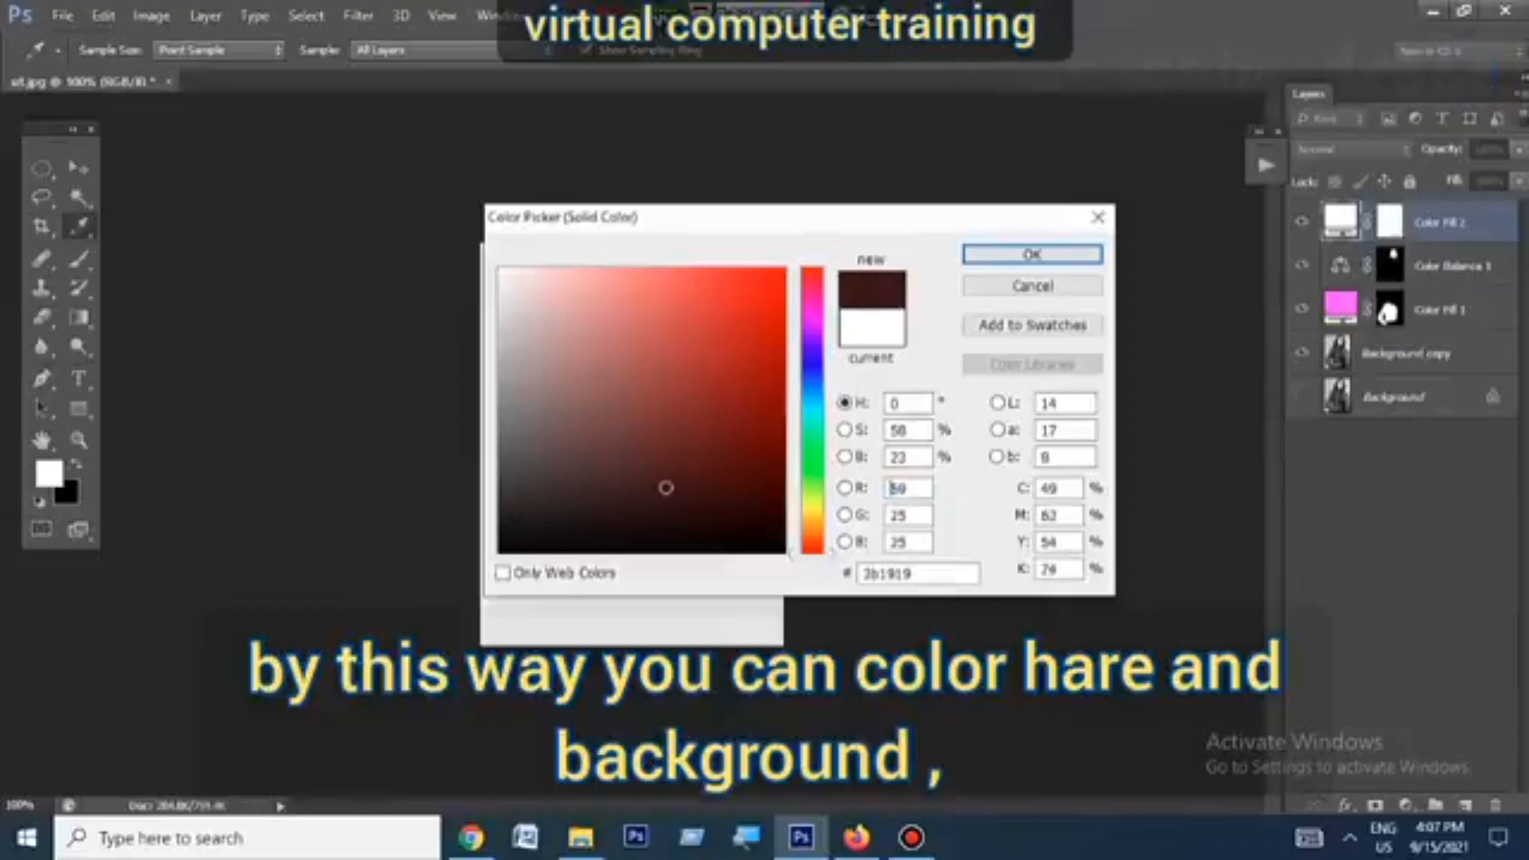
{"action": "left_click", "coordinate": [1032, 254]}
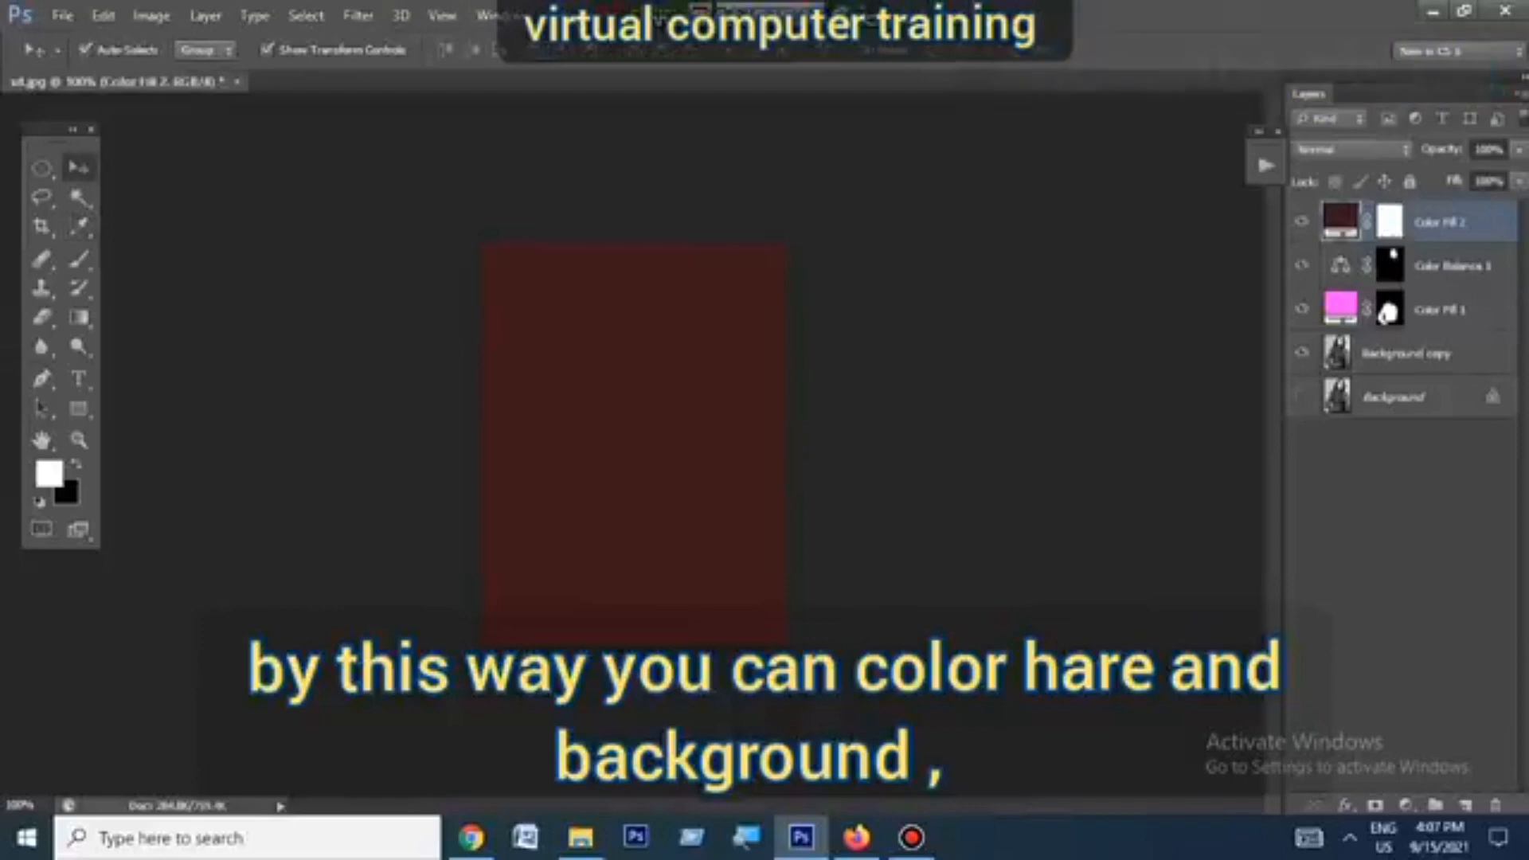
Step: Set the red-brown fill layer's blend mode to Color and invert its mask to black
{"action": "left_click", "coordinate": [1390, 222]}
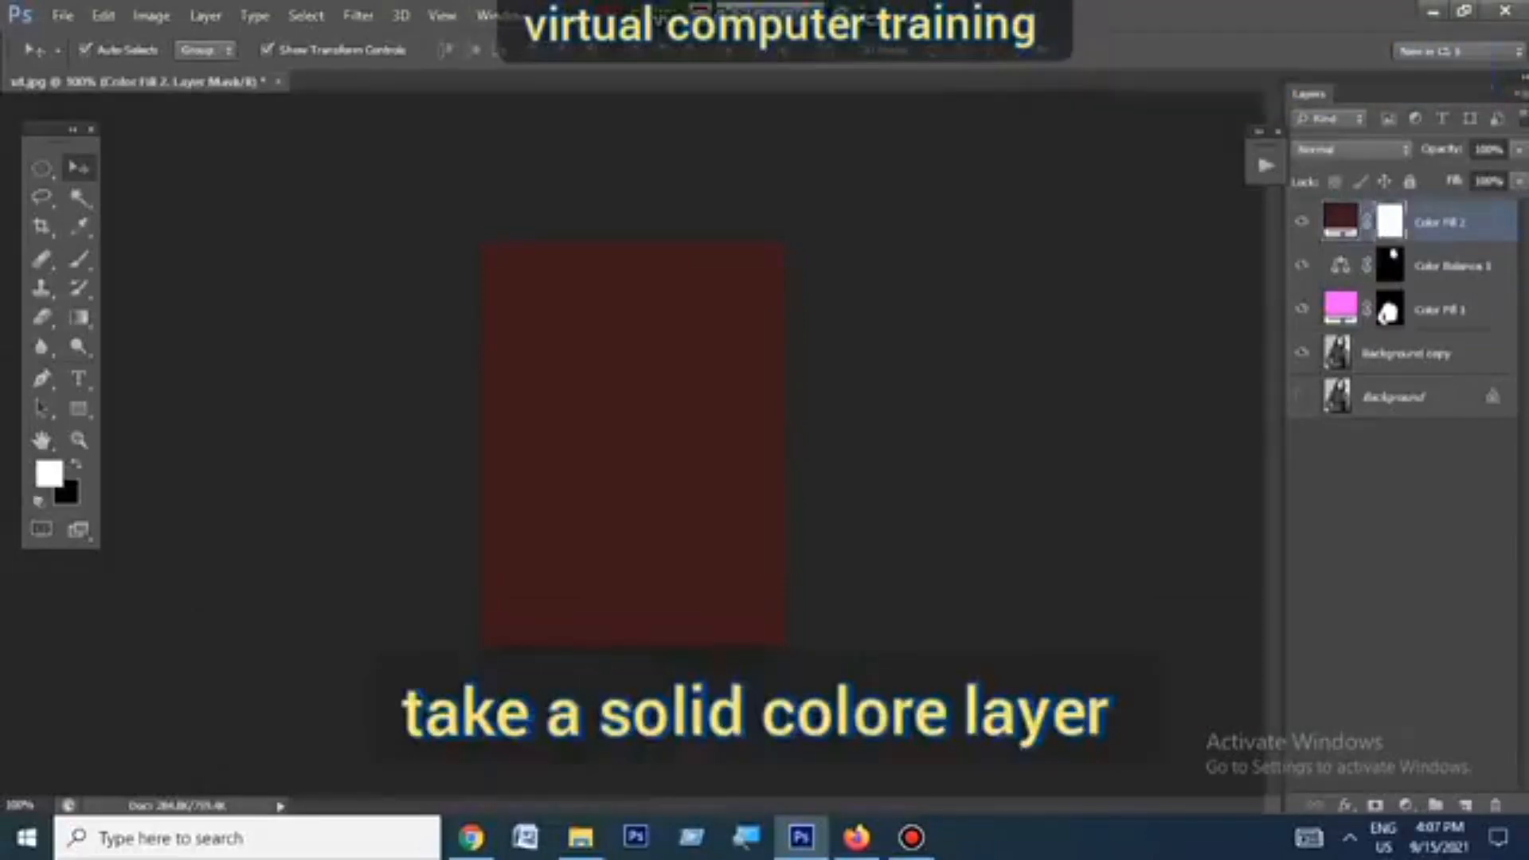
{"action": "left_click", "coordinate": [1340, 216]}
{"action": "left_click", "coordinate": [1349, 149]}
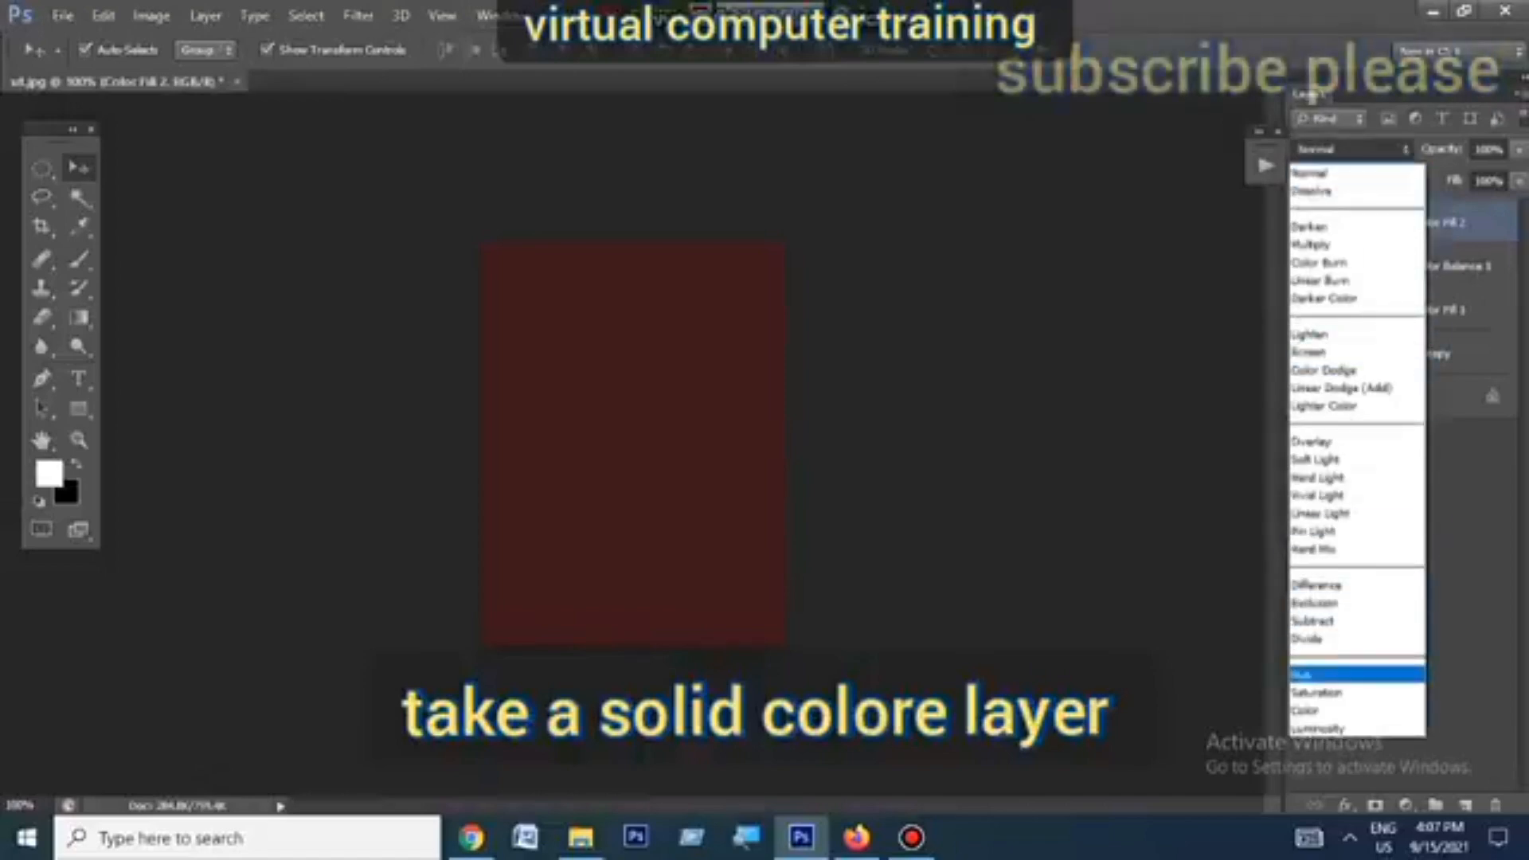
{"action": "left_click", "coordinate": [1310, 710]}
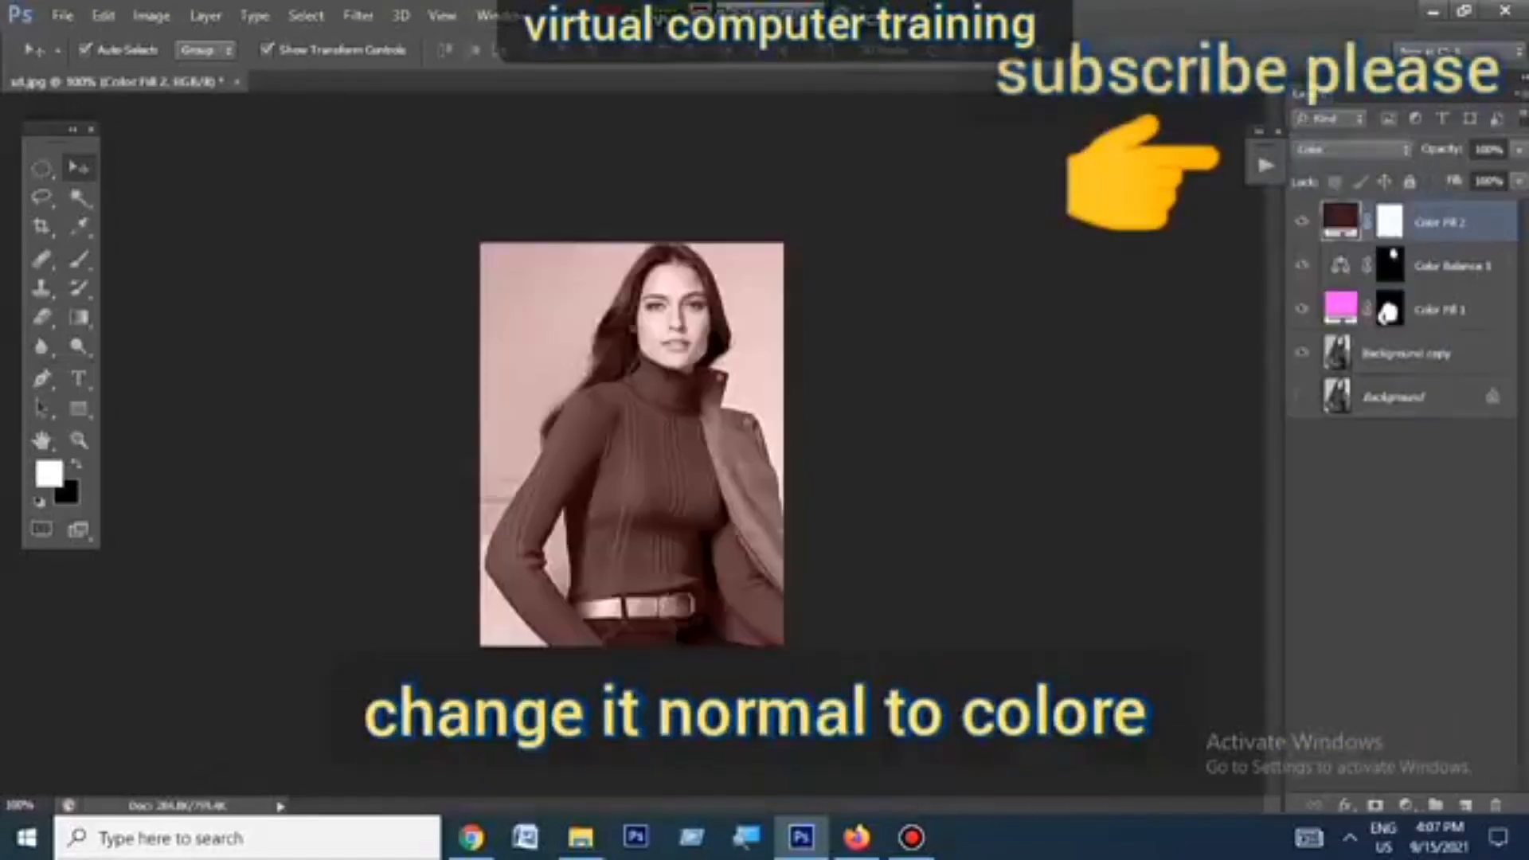
{"action": "left_click", "coordinate": [1390, 222]}
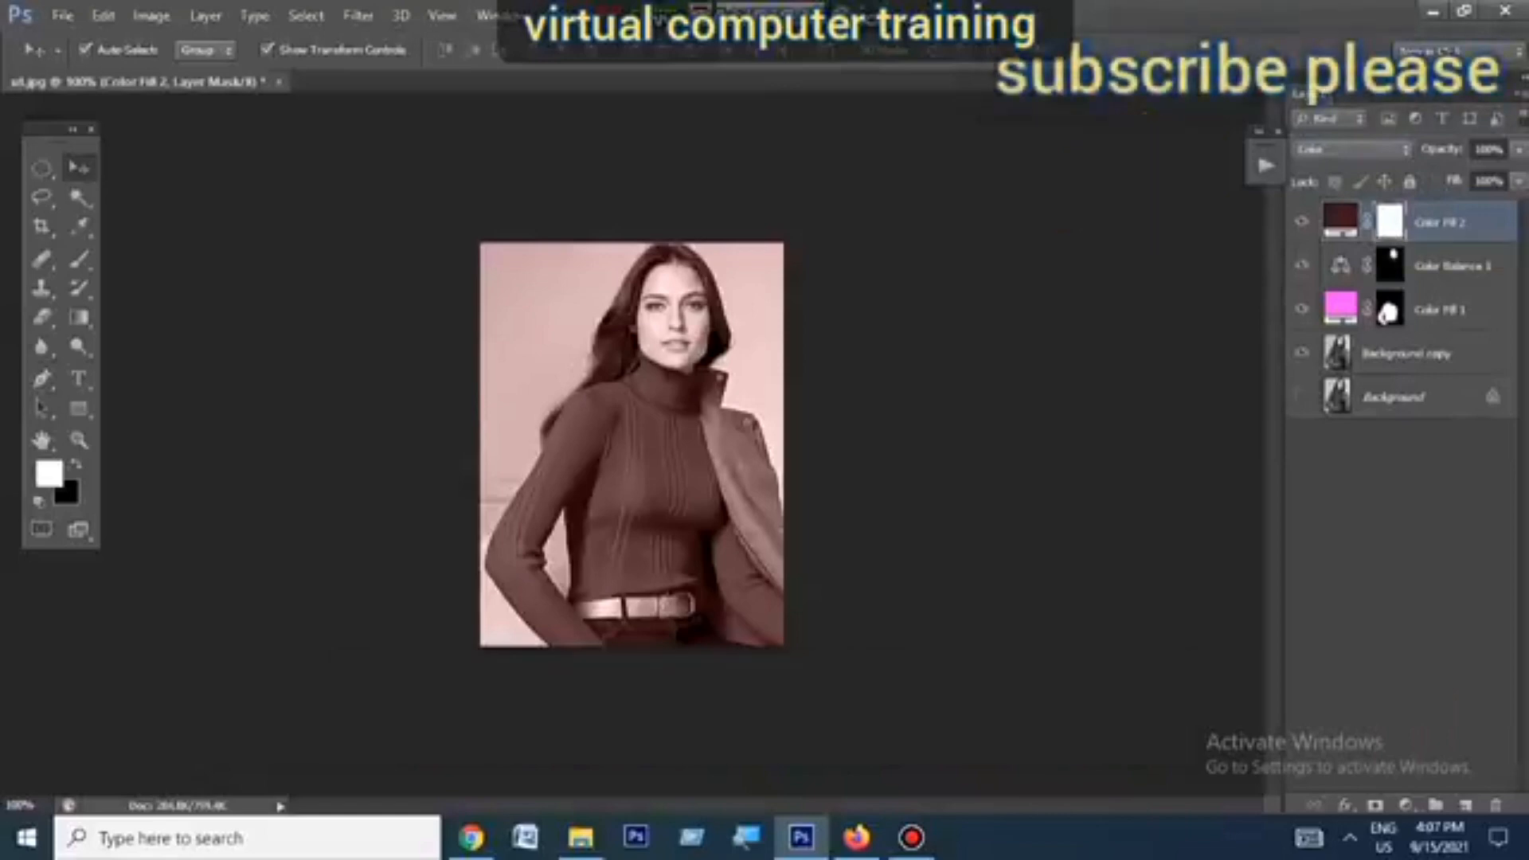
{"action": "key", "text": "ctrl+i"}
Step: Brush white on the red-brown fill's mask over the long hair beside the face and across the crown
{"action": "scroll", "coordinate": [751, 313], "scroll_direction": "up", "scroll_amount": 3}
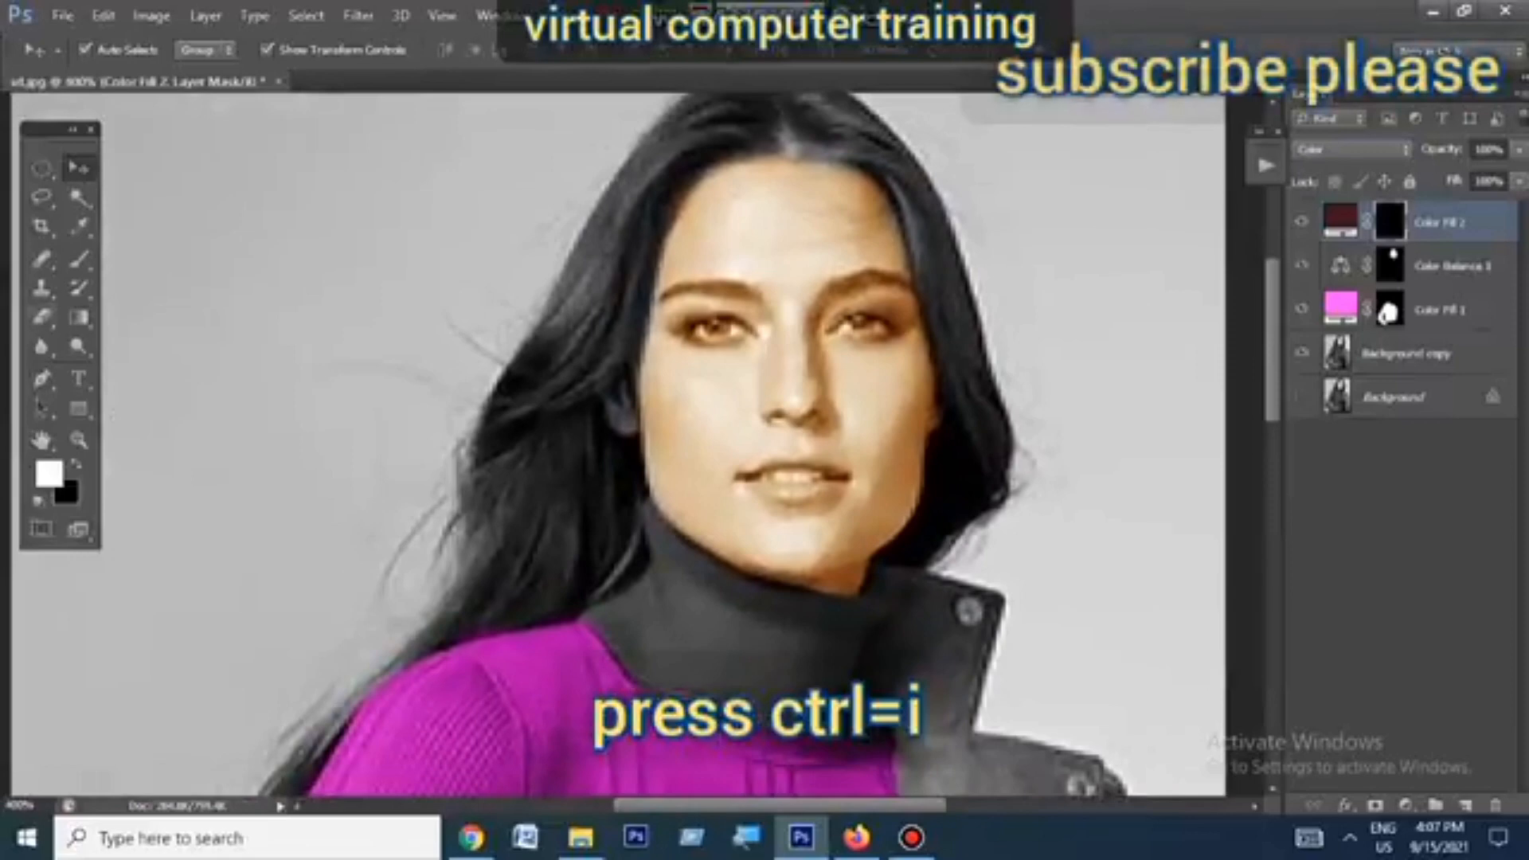
{"action": "key", "text": "b"}
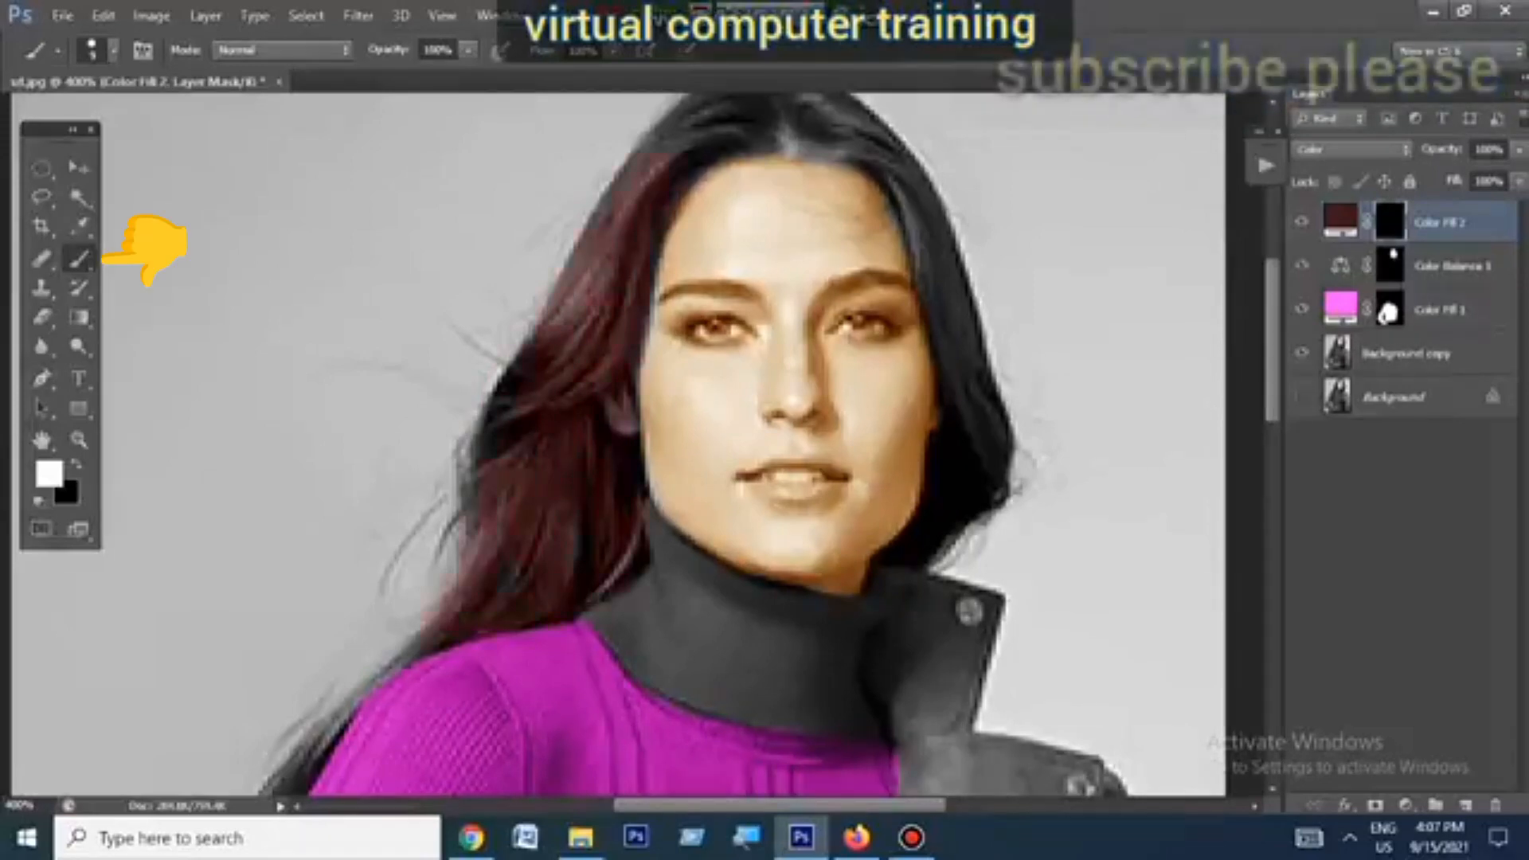
{"action": "mouse_move", "coordinate": [487, 414]}
{"action": "left_mouse_down"}
{"action": "mouse_move", "coordinate": [669, 163]}
{"action": "mouse_move", "coordinate": [760, 108]}
{"action": "left_mouse_up"}
{"action": "scroll", "coordinate": [749, 128], "scroll_direction": "up", "scroll_amount": 4}
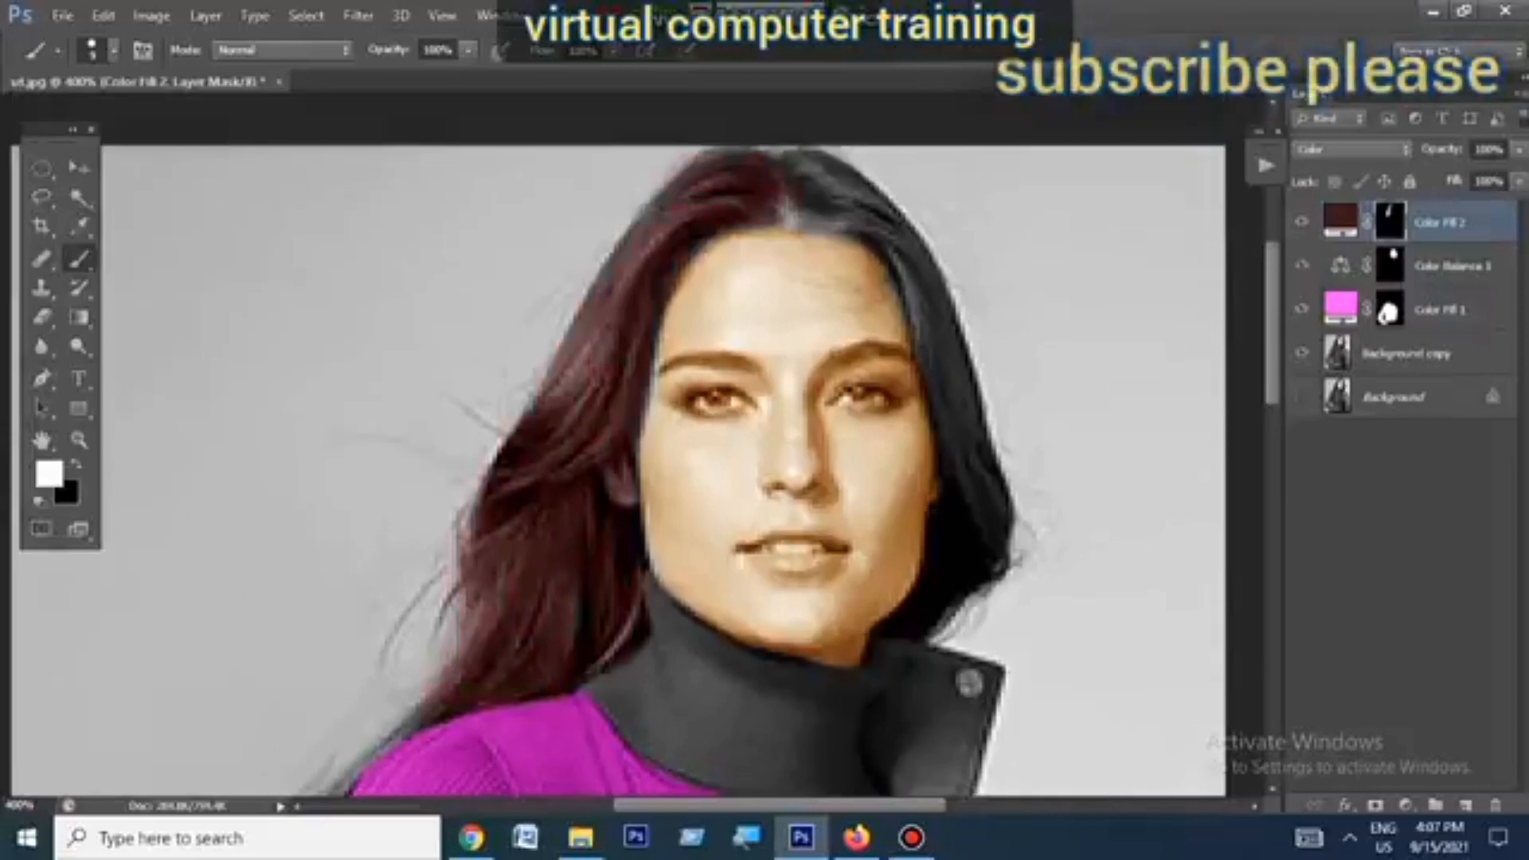
{"action": "left_click_drag", "start_coordinate": [717, 162], "coordinate": [829, 191]}
Step: Brush the red-brown over the remaining hair ends above the jacket collar and the loose strands behind the sweater's shoulder
{"action": "scroll", "coordinate": [617, 442], "scroll_direction": "down", "scroll_amount": 3}
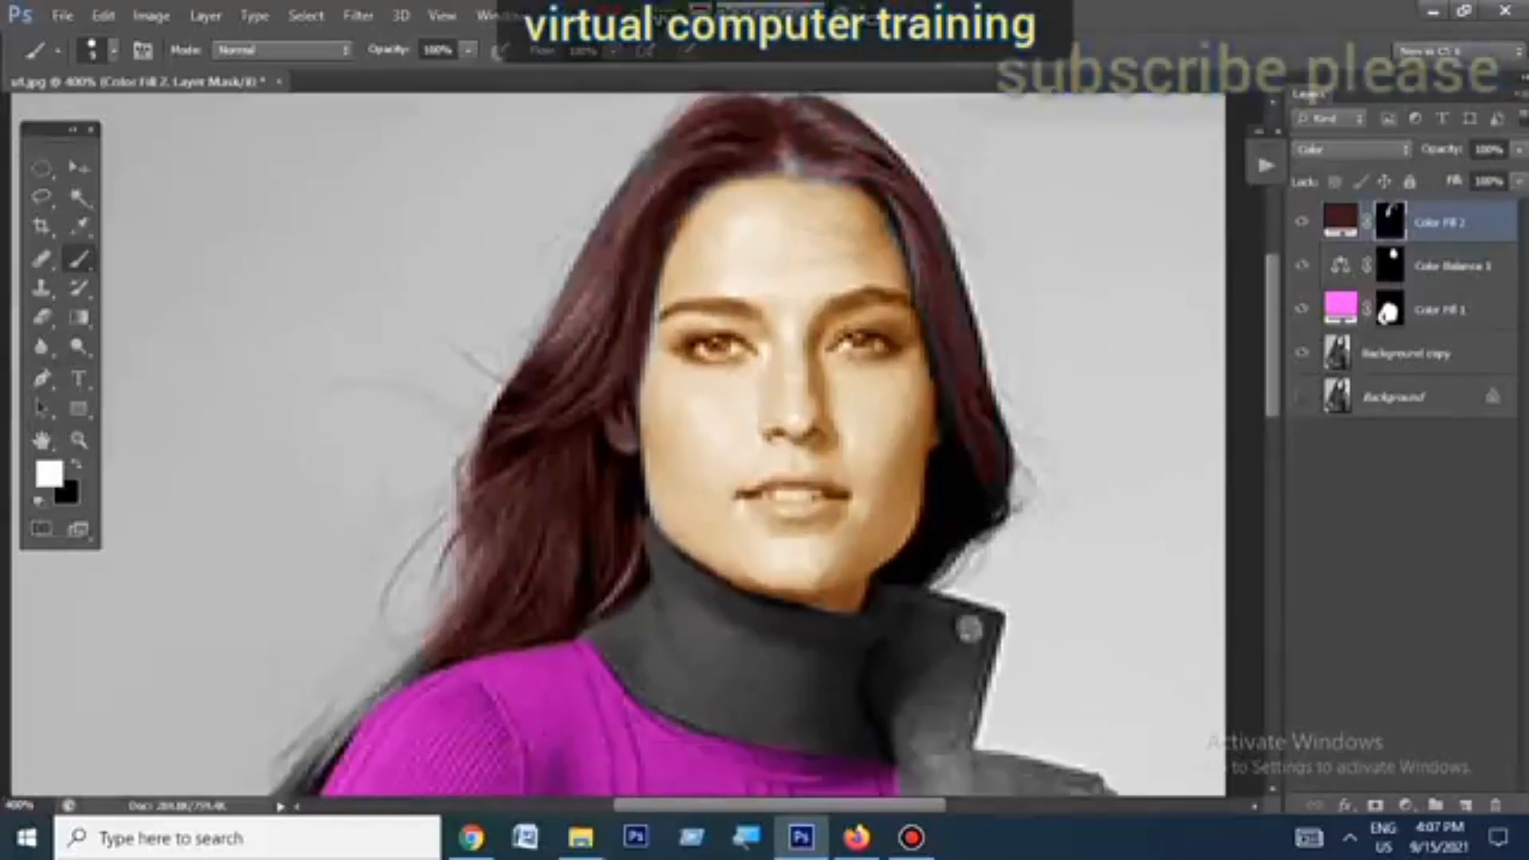
{"action": "left_click_drag", "start_coordinate": [988, 426], "coordinate": [952, 502]}
{"action": "scroll", "coordinate": [948, 494], "scroll_direction": "down", "scroll_amount": 3}
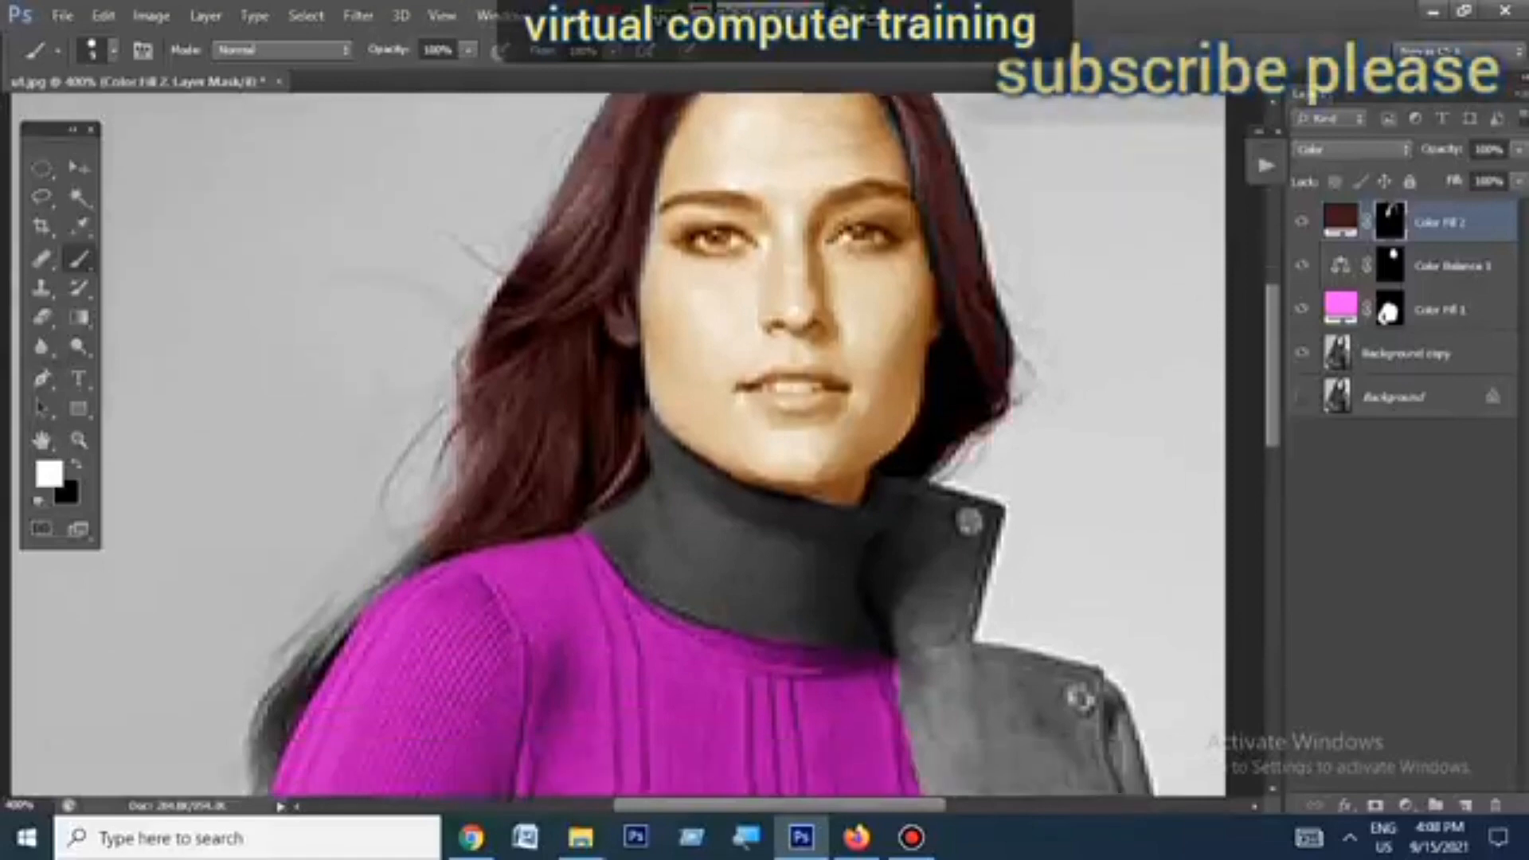
{"action": "scroll", "coordinate": [948, 446], "scroll_direction": "up", "scroll_amount": 3}
{"action": "left_click_drag", "start_coordinate": [509, 558], "coordinate": [980, 330]}
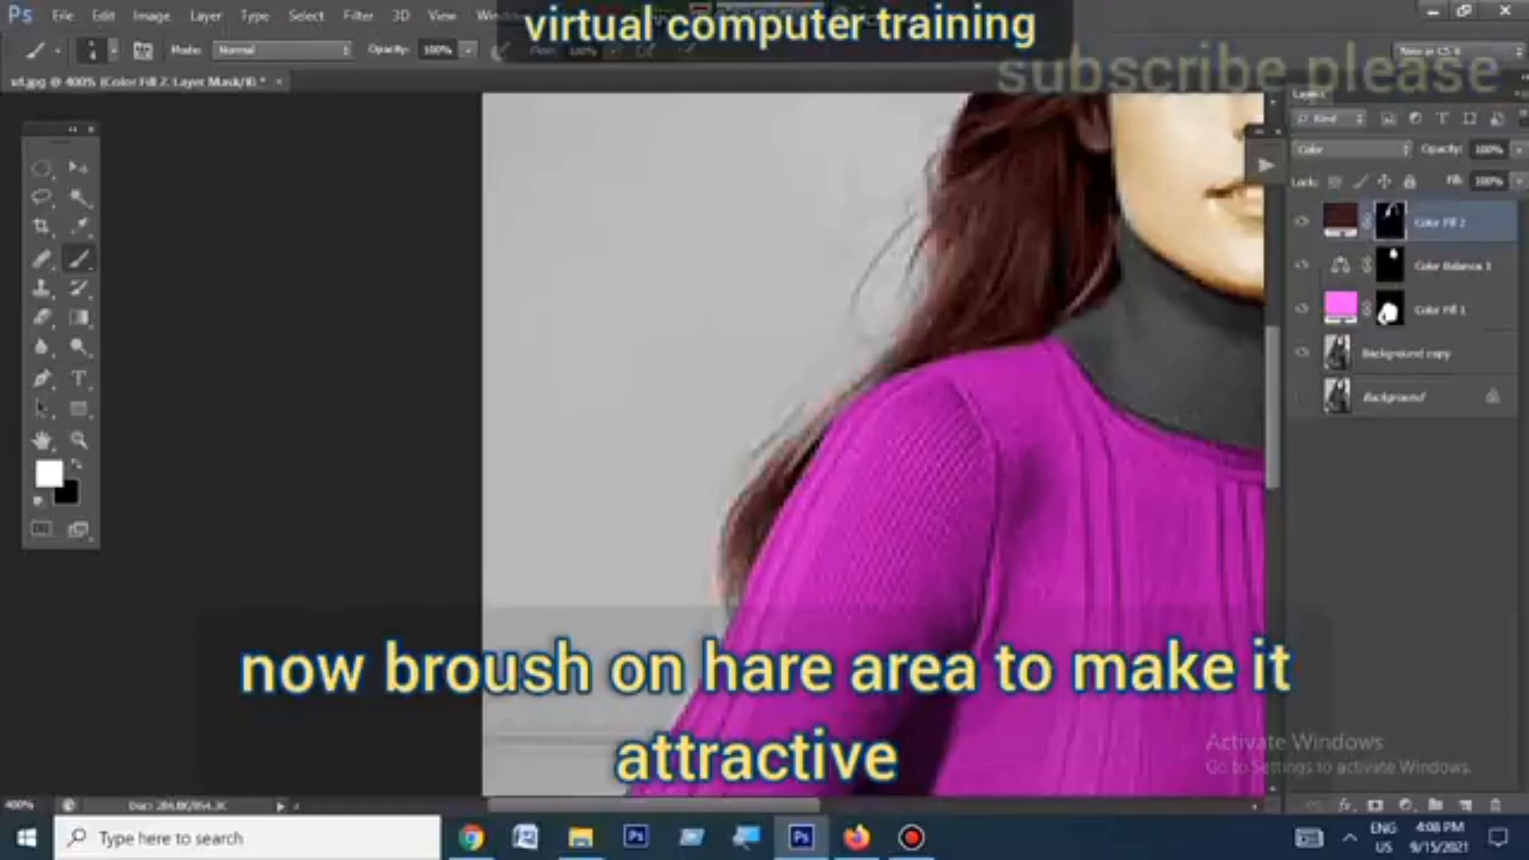
{"action": "scroll", "coordinate": [876, 446], "scroll_direction": "up", "scroll_amount": 7}
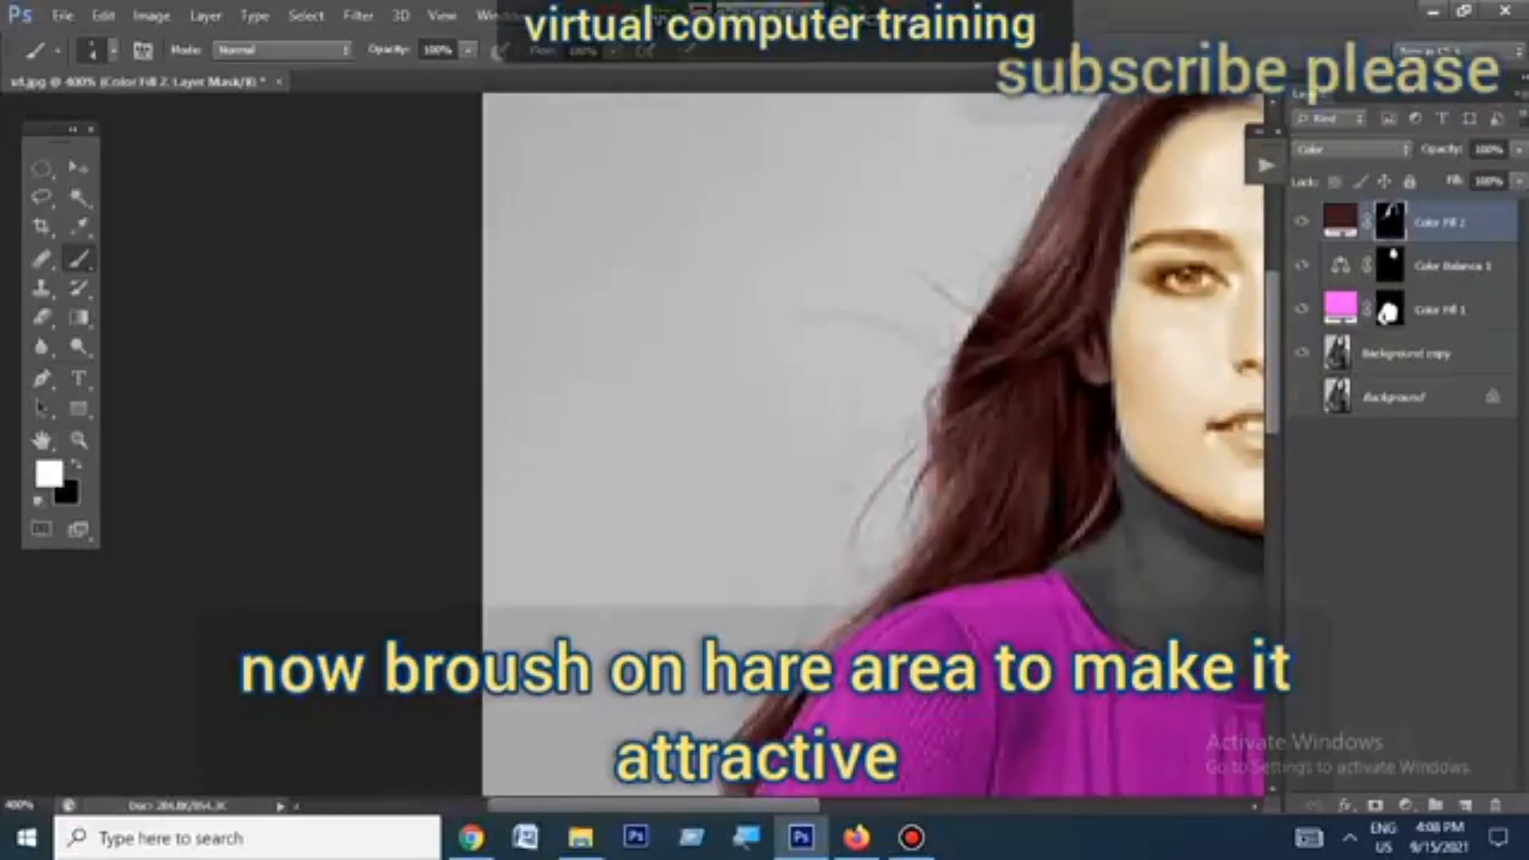
{"action": "scroll", "coordinate": [875, 446], "scroll_direction": "up", "scroll_amount": 7}
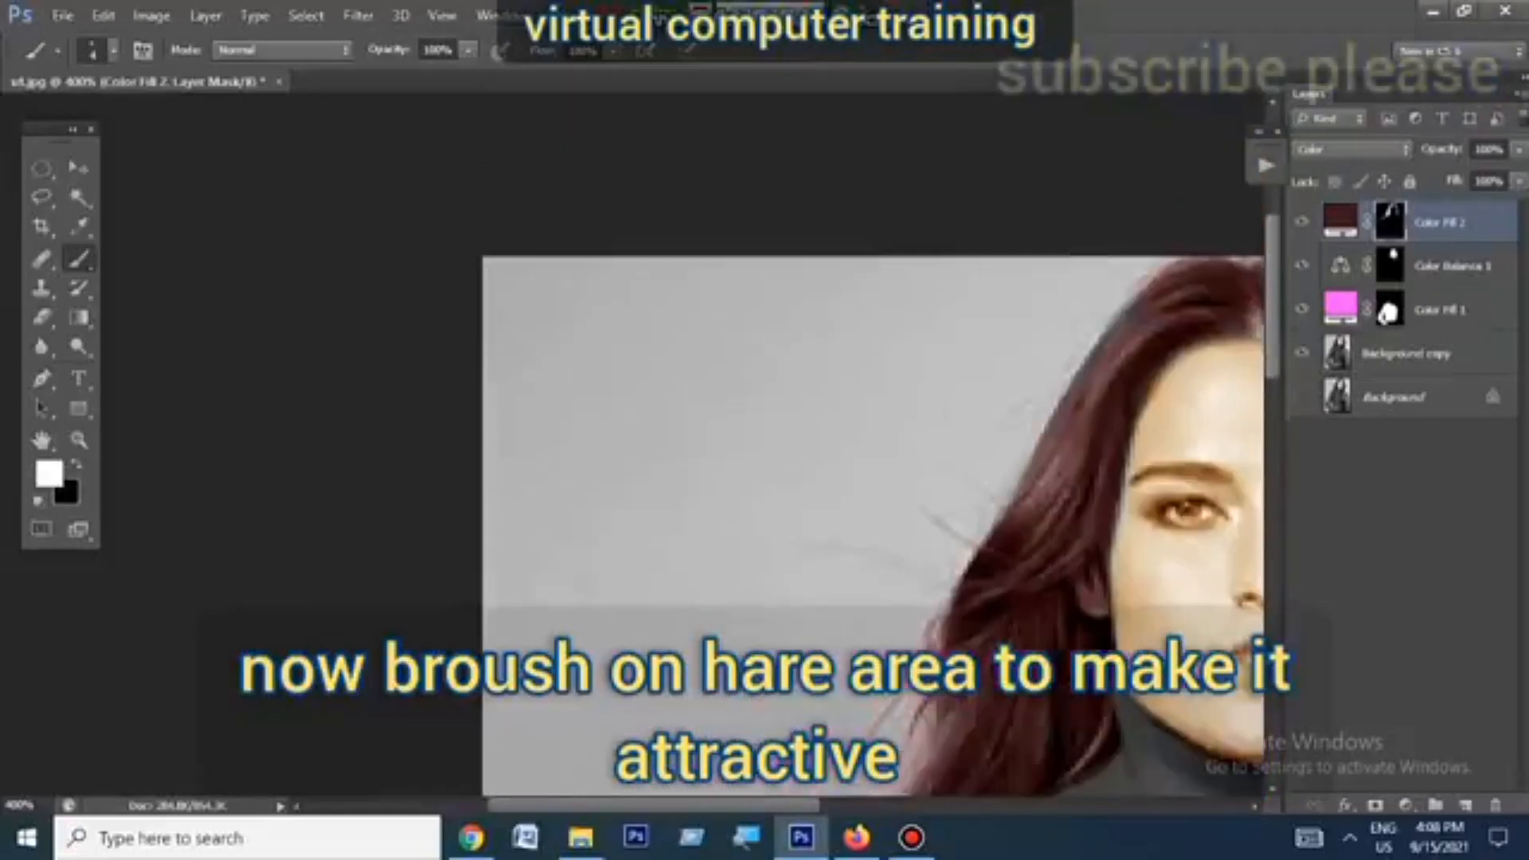
{"action": "scroll", "coordinate": [876, 446], "scroll_direction": "down", "scroll_amount": 3}
{"action": "key", "text": "ctrl+minus"}
{"action": "key", "text": "ctrl+minus"}
{"action": "key", "text": "ctrl+minus"}
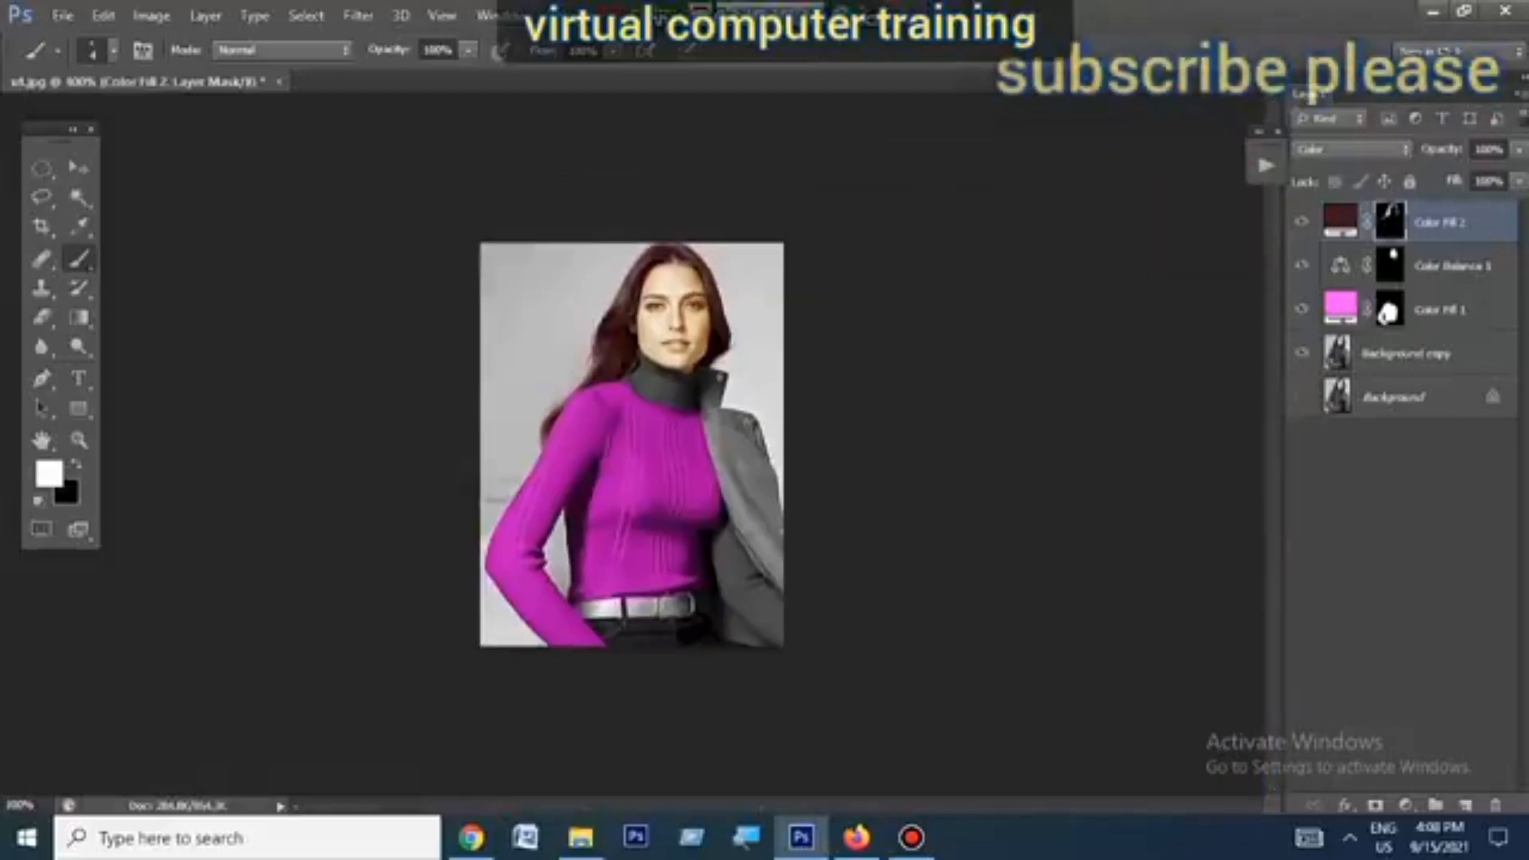